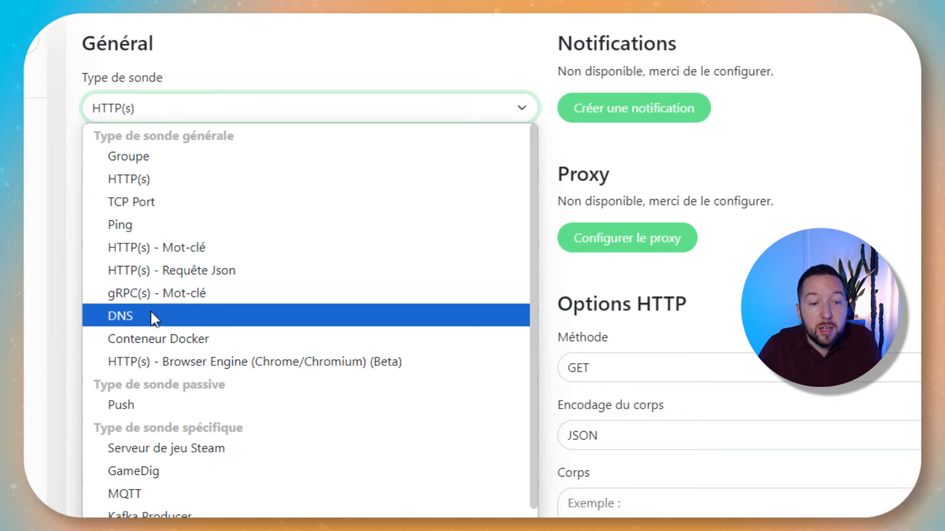
# Step: Look through the available probe types and choose HTTP(s) for the new probe
pyautogui.scroll(-2, 192, 334)
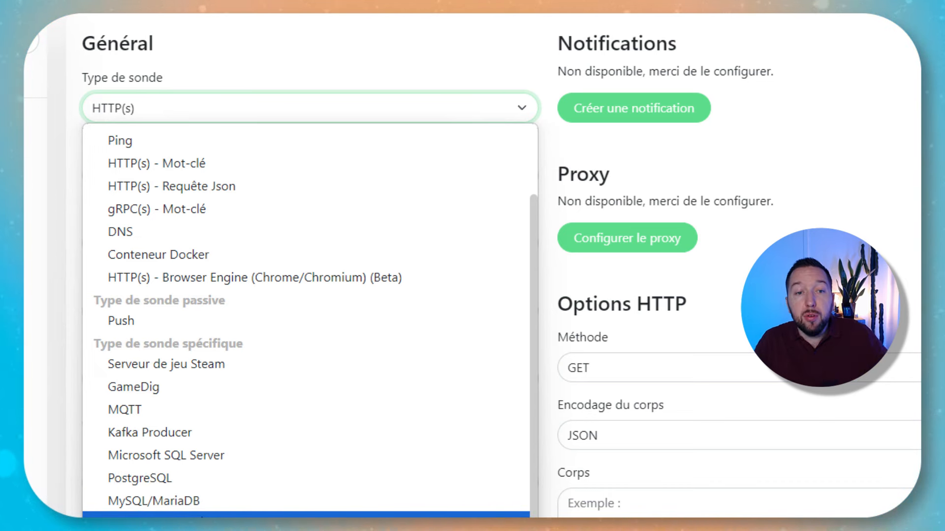
pyautogui.scroll(2, 202, 516)
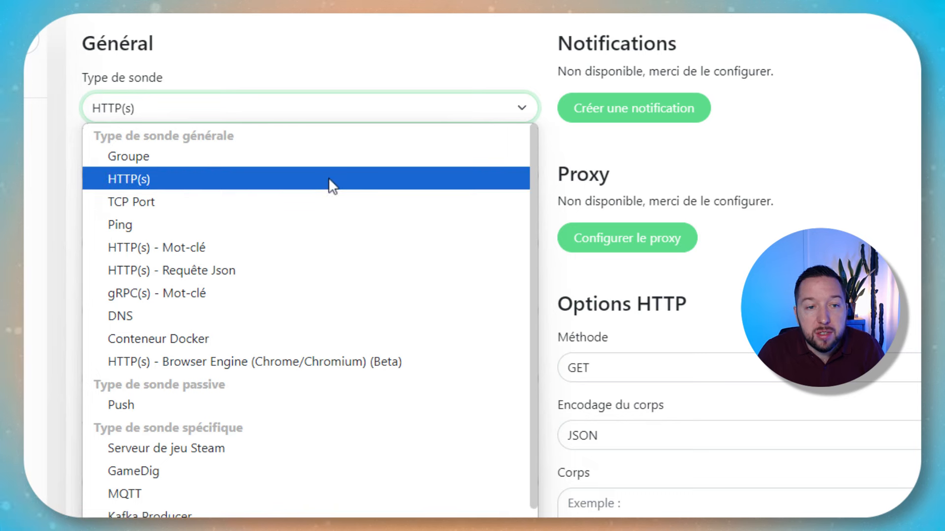
pyautogui.click(329, 179)
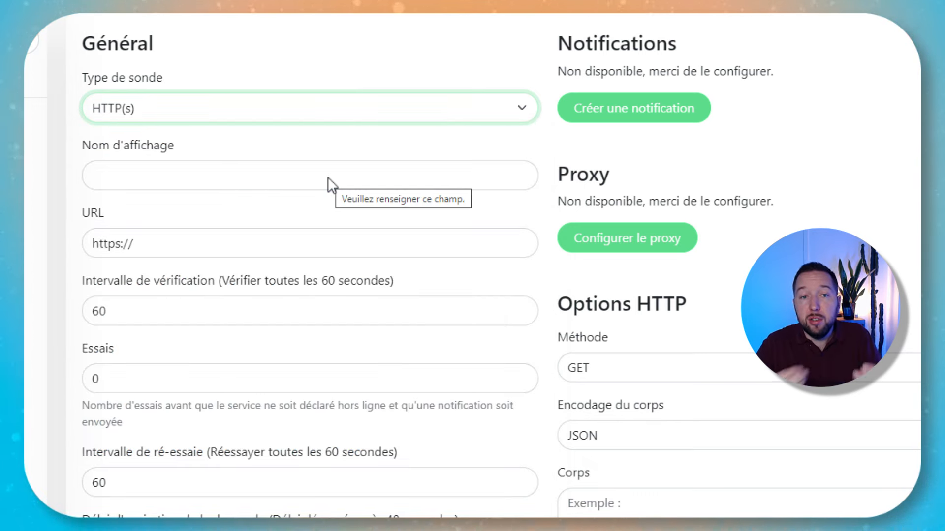
pyautogui.click(328, 178)
pyautogui.write('IT-Connect')
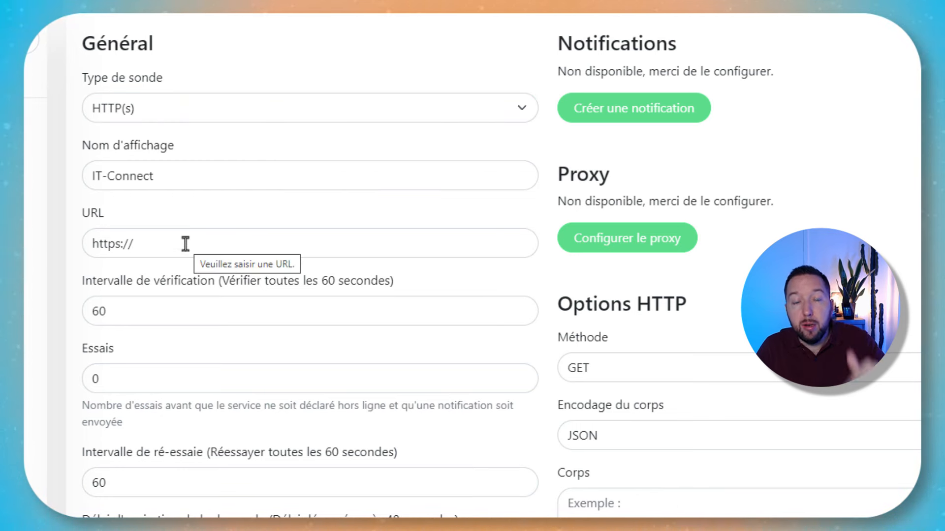
pyautogui.write('www.it-connect.fr')
pyautogui.press('Tab')
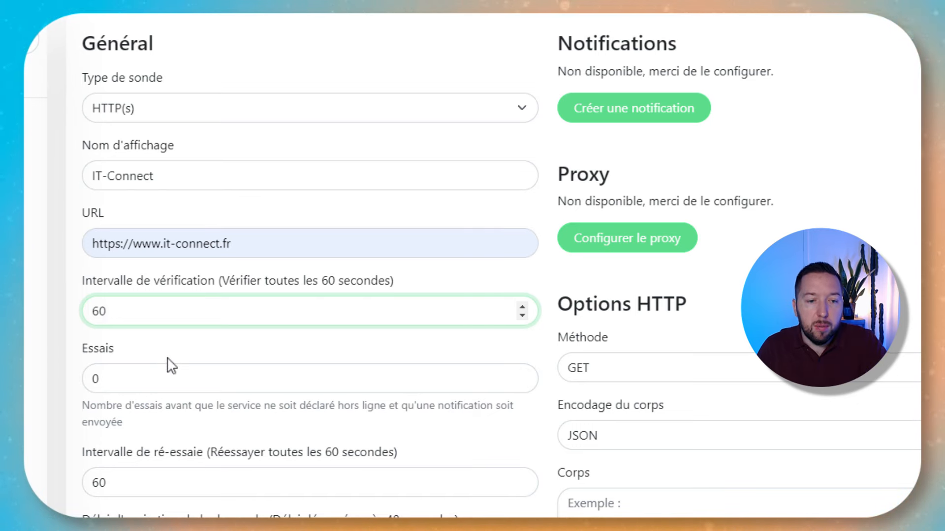
# Step: Enable the certificate expiration notification in the probe's advanced options
pyautogui.scroll(-3, 401, 466)
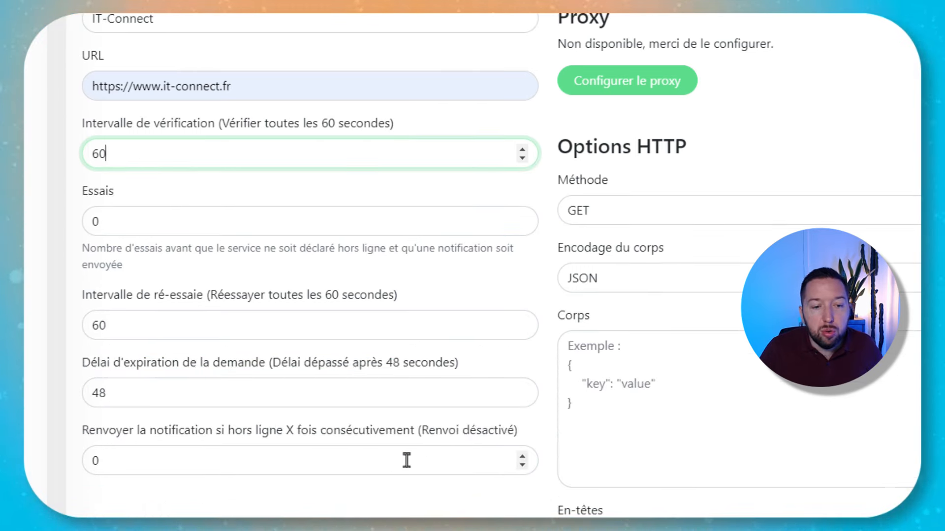
pyautogui.scroll(3, 407, 460)
pyautogui.scroll(-6, 377, 460)
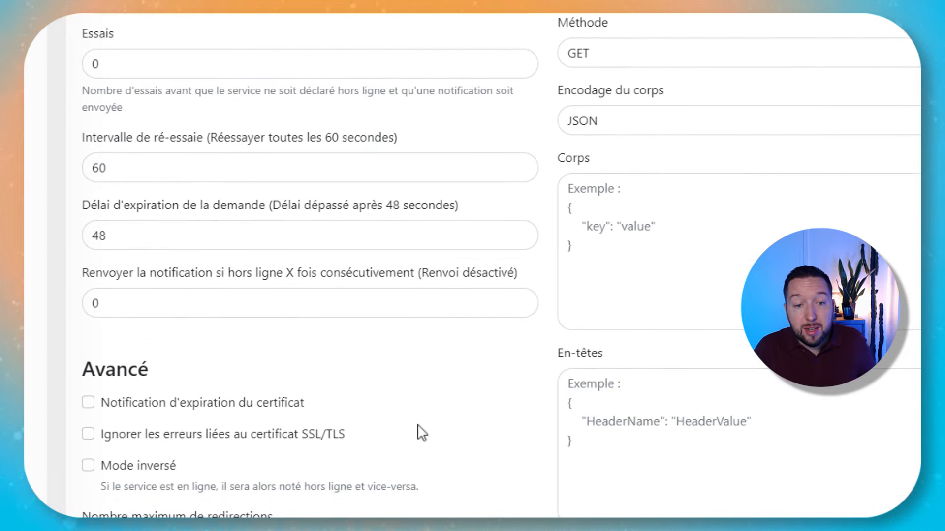
pyautogui.click(90, 404)
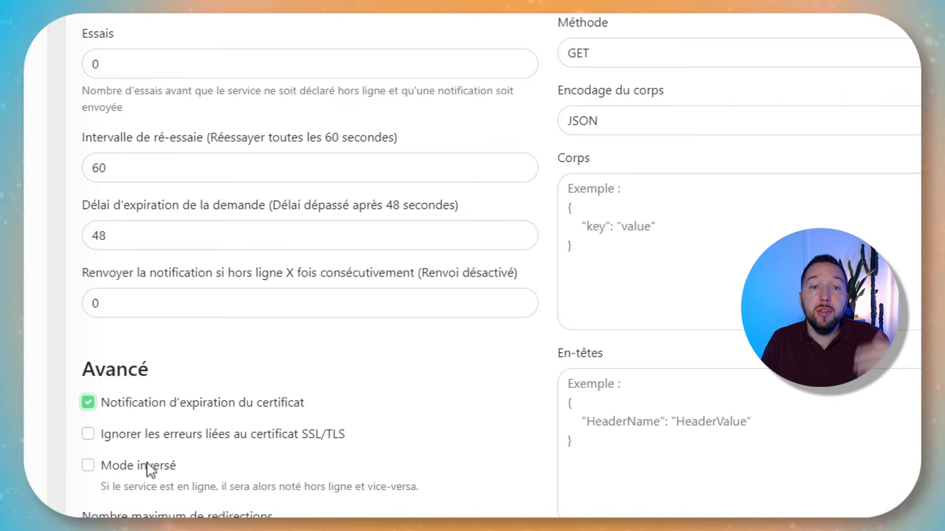
# Step: Review the probe's remaining advanced settings, HTTP request methods and authentication methods, keeping GET as the method and Aucun for authentication
pyautogui.scroll(-5, 428, 369)
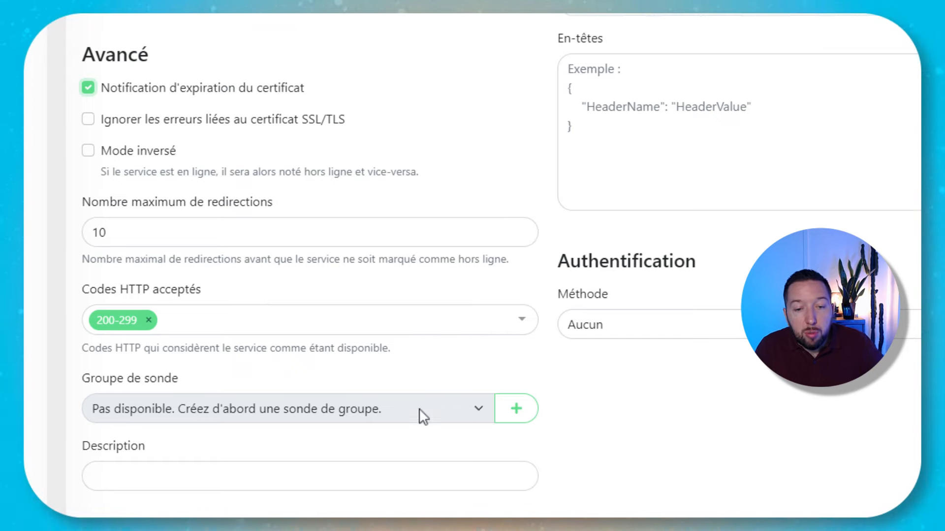
pyautogui.scroll(-1, 422, 416)
pyautogui.scroll(15, 752, 462)
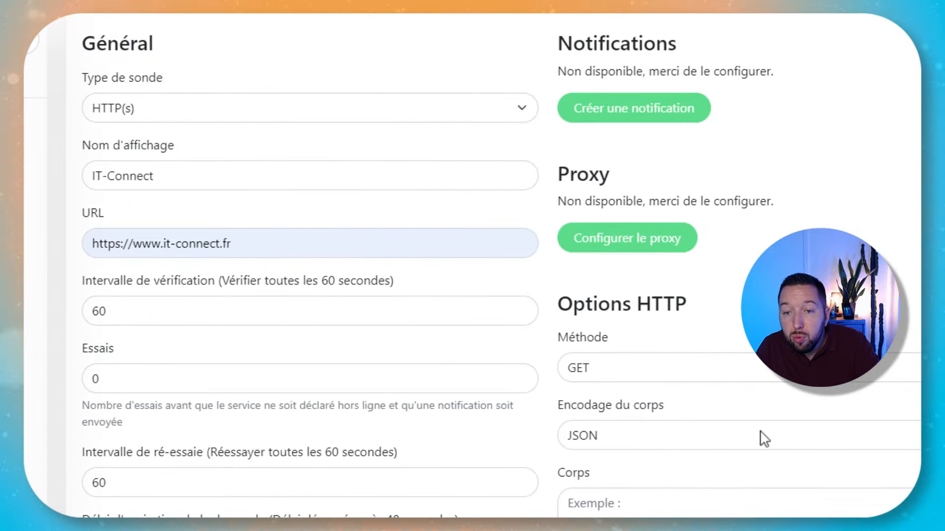
pyautogui.scroll(-4, 765, 428)
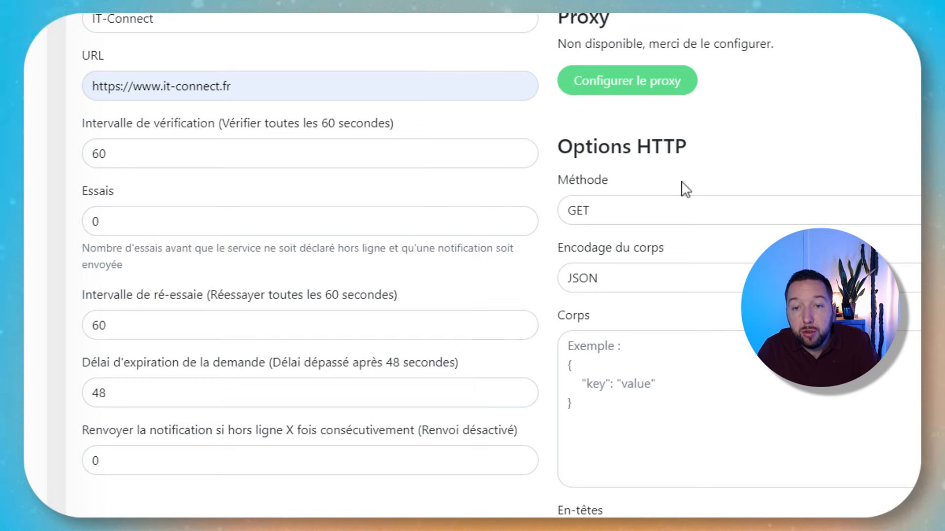
pyautogui.click(681, 215)
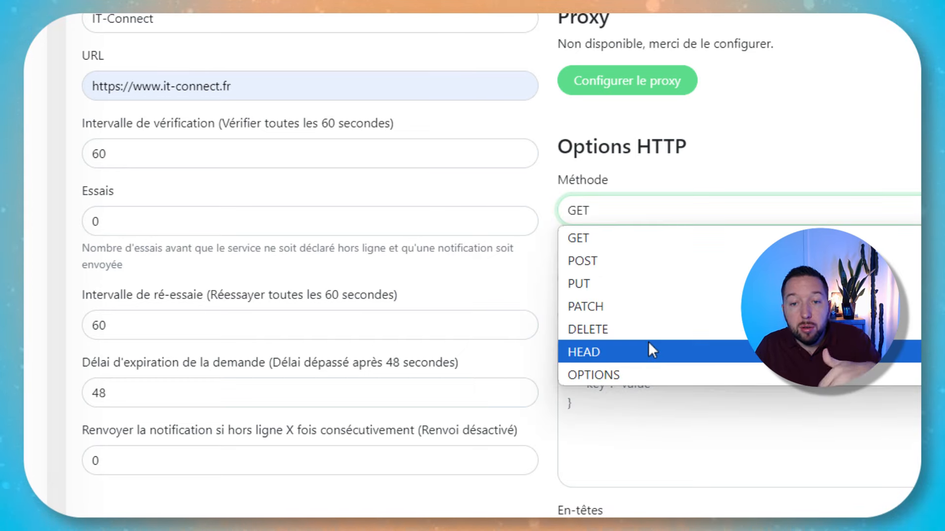
pyautogui.click(661, 235)
pyautogui.click(649, 456)
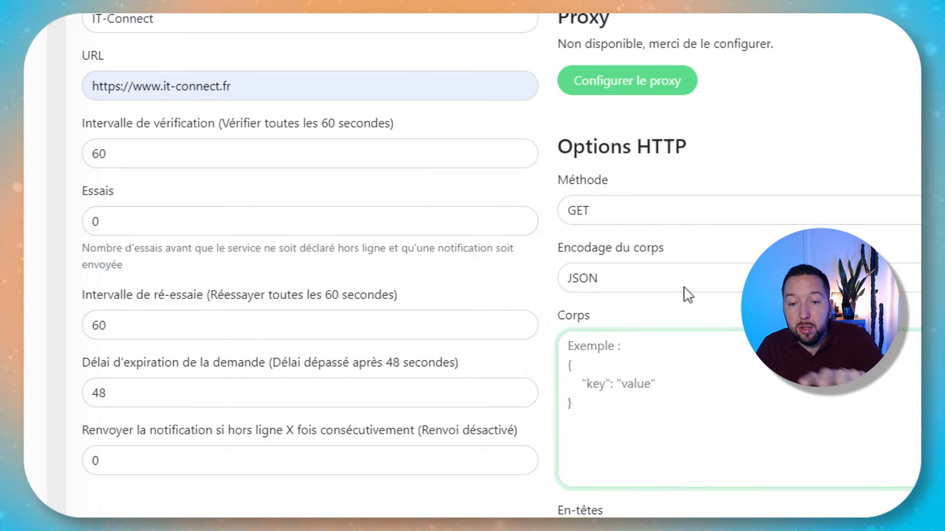
pyautogui.scroll(-8, 684, 436)
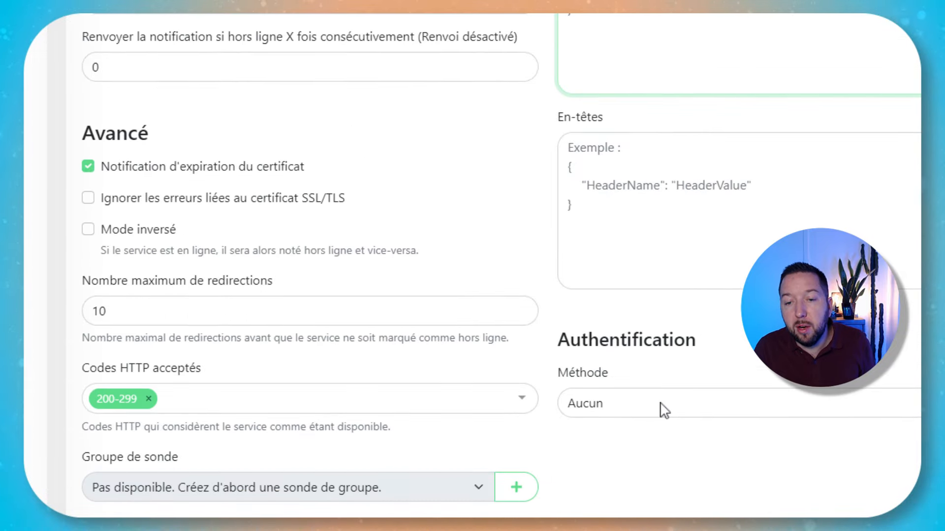
pyautogui.click(660, 404)
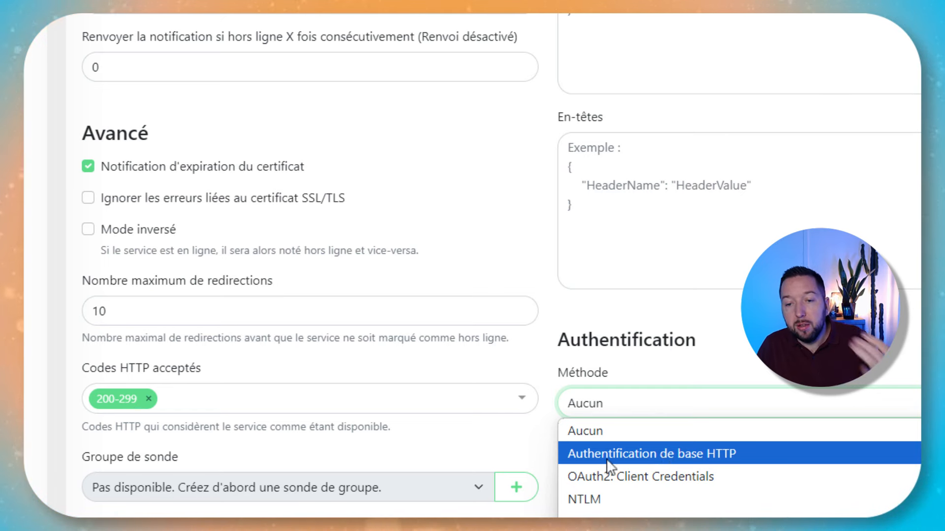
pyautogui.click(550, 522)
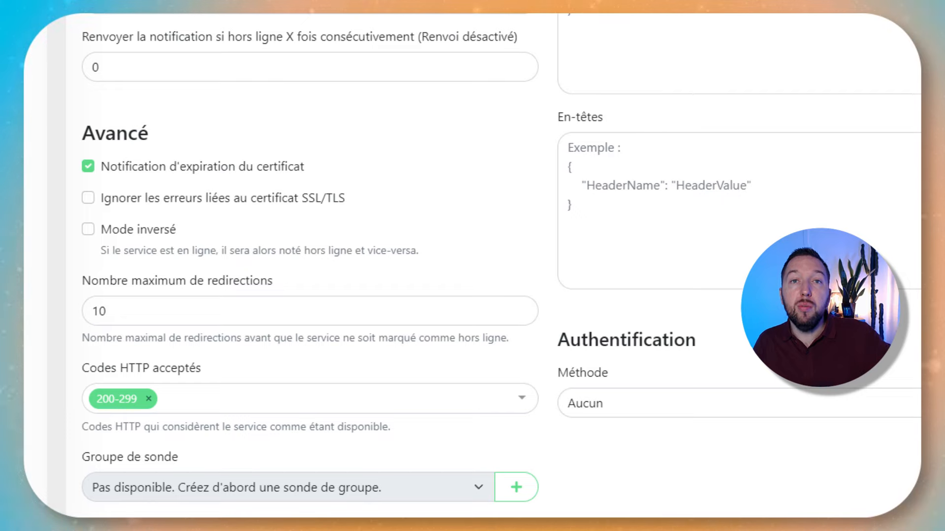
pyautogui.scroll(10, 686, 502)
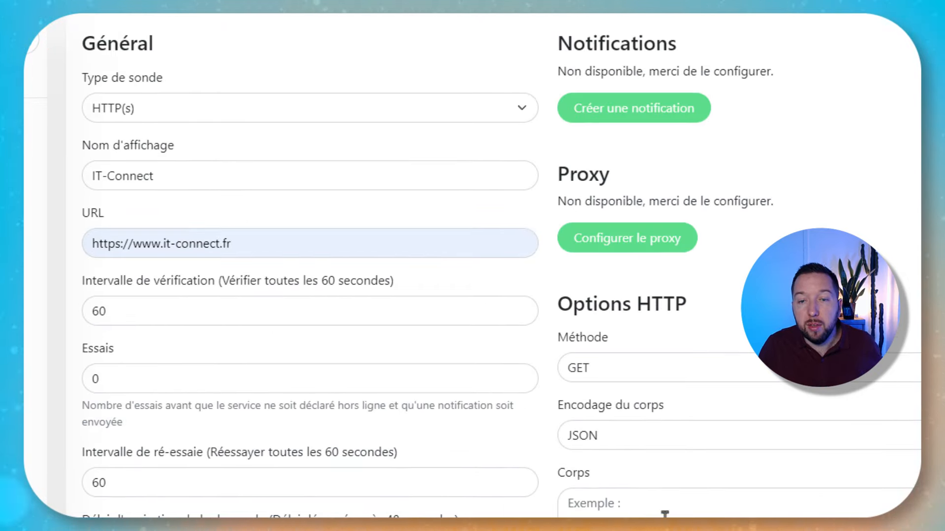
# Step: Start creating a notification for the probe and examine the available notification types
pyautogui.click(646, 115)
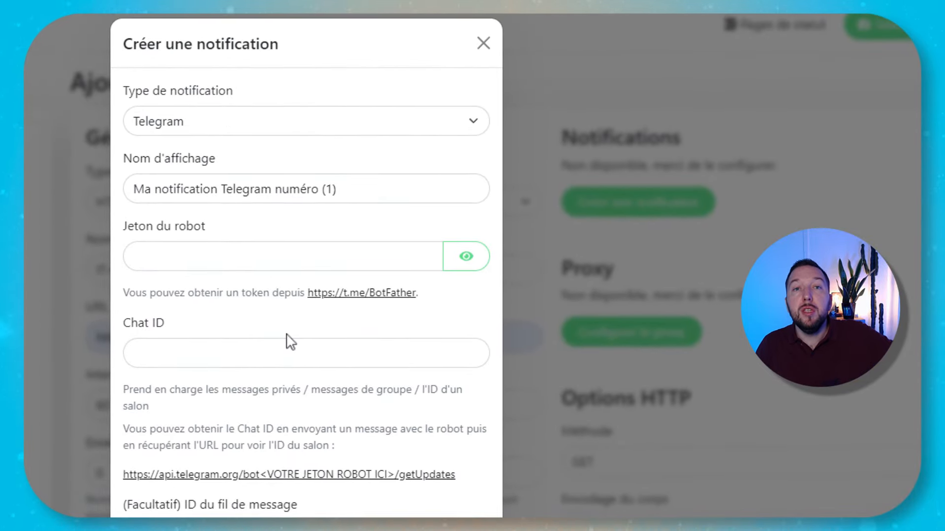
pyautogui.click(293, 125)
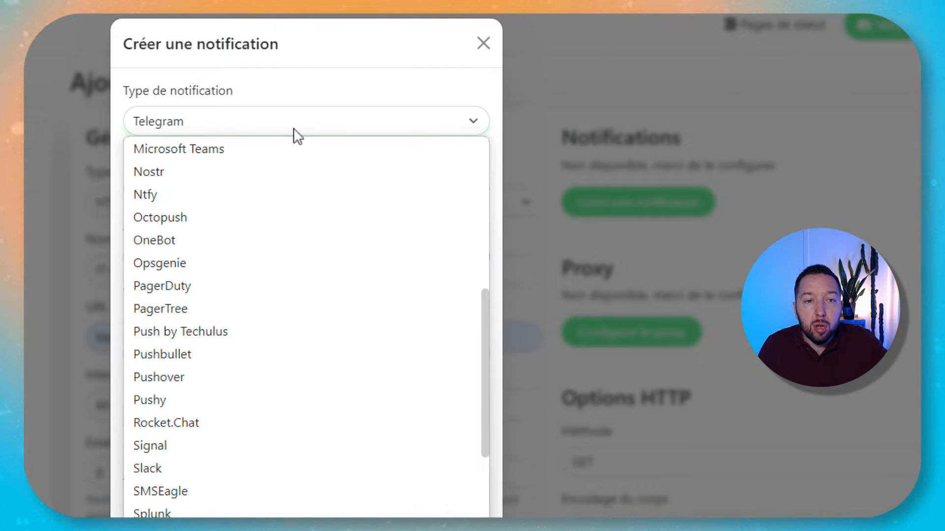
pyautogui.scroll(-5, 278, 443)
pyautogui.scroll(-2, 274, 448)
pyautogui.scroll(15, 277, 480)
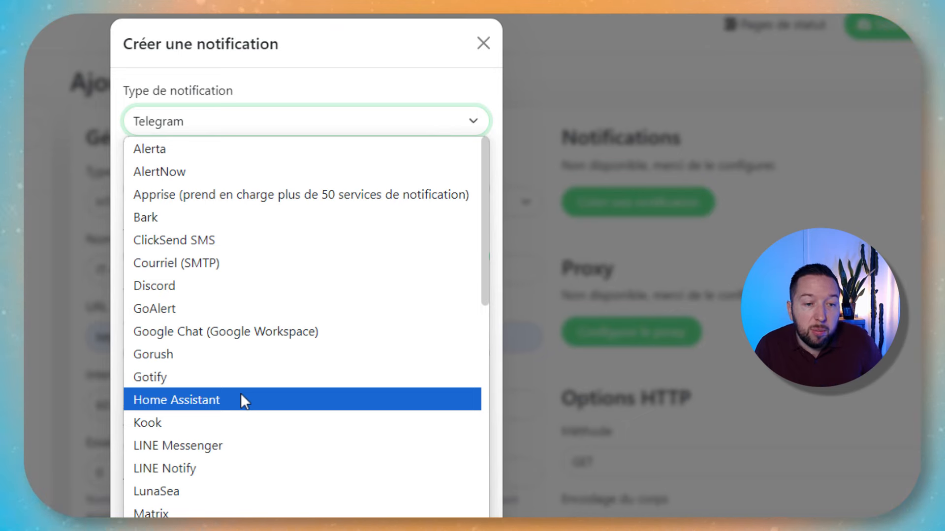
pyautogui.scroll(-3, 240, 393)
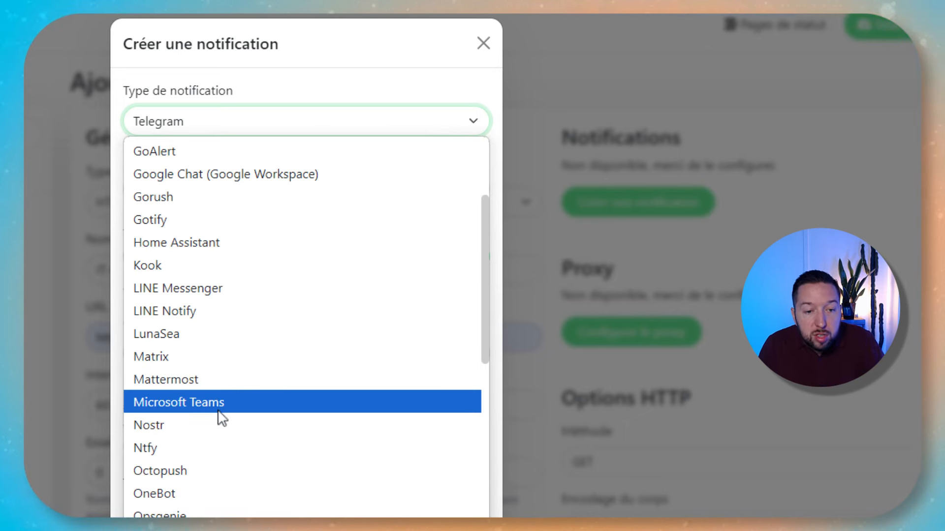
pyautogui.scroll(-9, 222, 419)
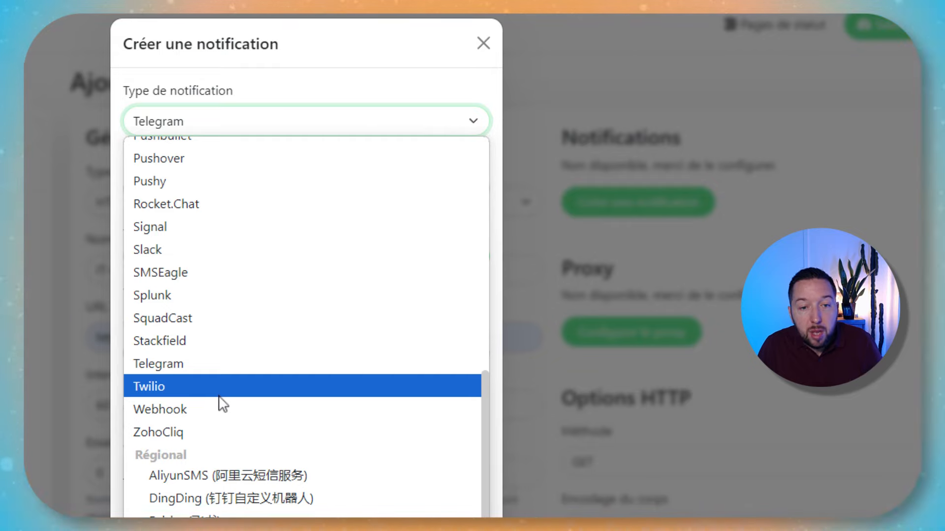
pyautogui.scroll(-3, 221, 404)
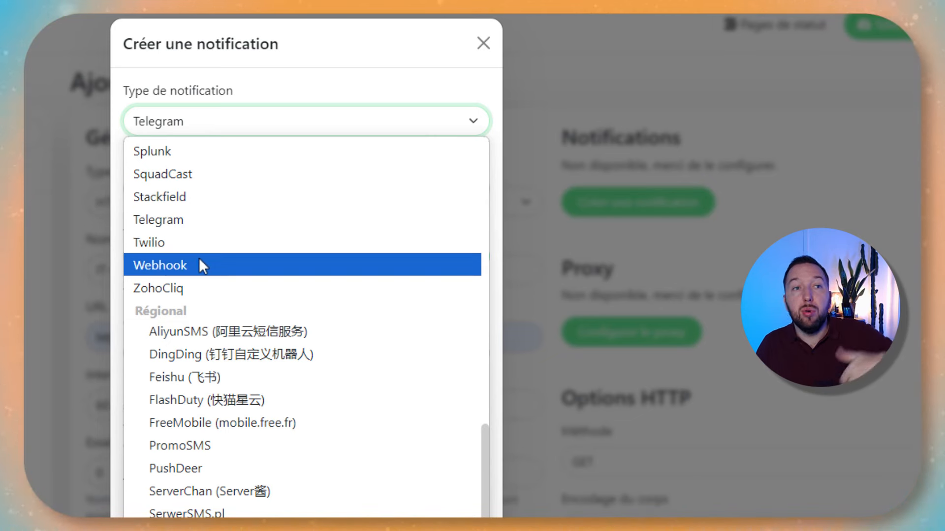
pyautogui.scroll(15, 210, 275)
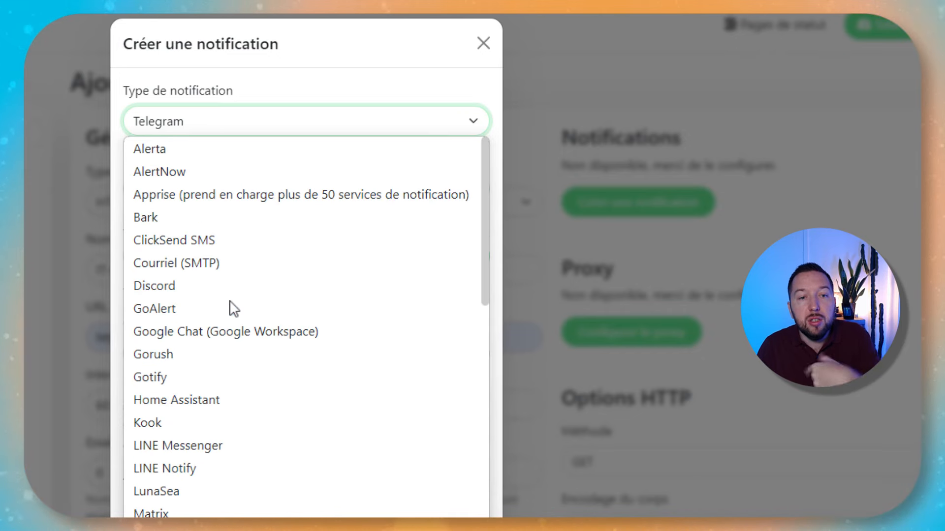
# Step: Choose Courriel (SMTP) as the notification type, review its mail settings and close the dialog without saving
pyautogui.click(235, 263)
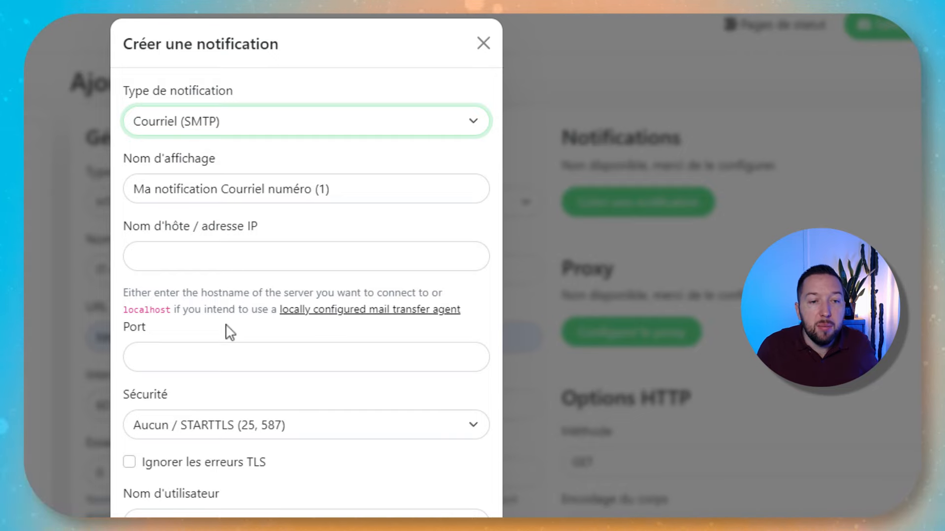
pyautogui.scroll(-2, 227, 332)
pyautogui.scroll(-10, 226, 339)
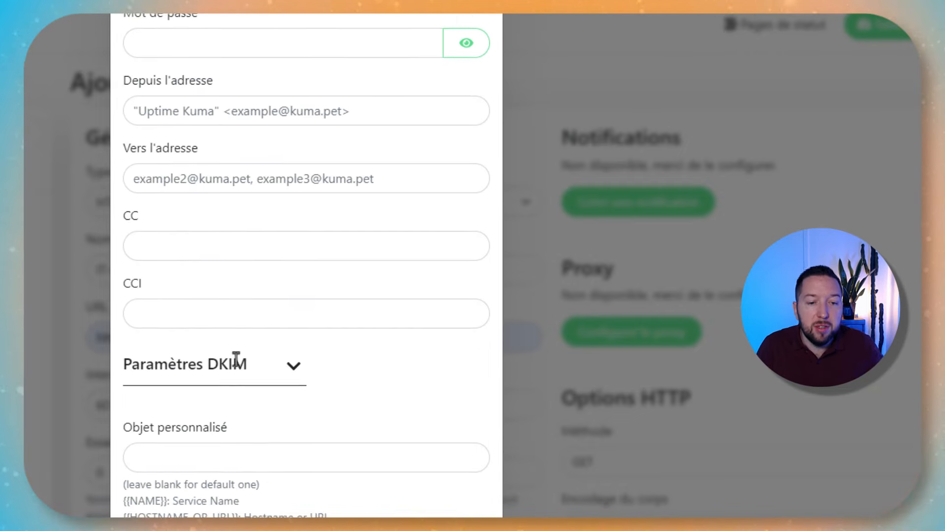
pyautogui.scroll(-1, 236, 354)
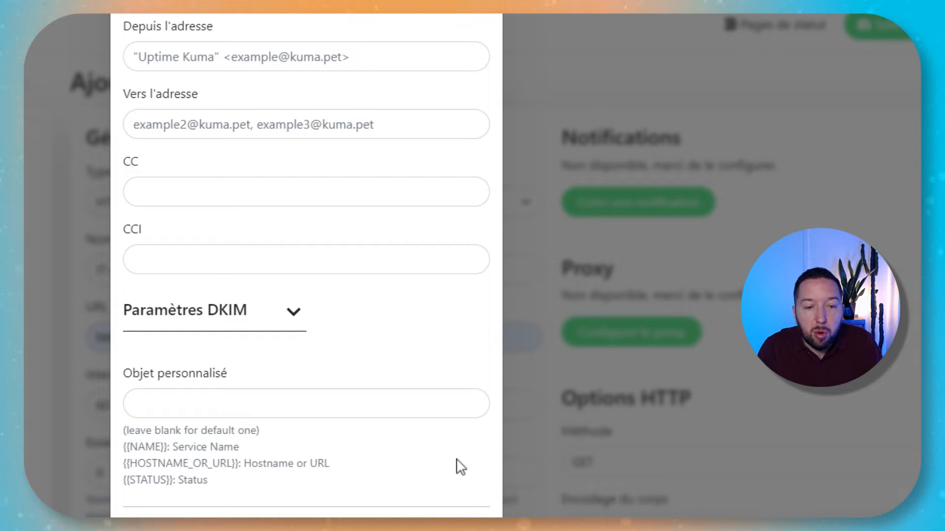
pyautogui.scroll(12, 429, 443)
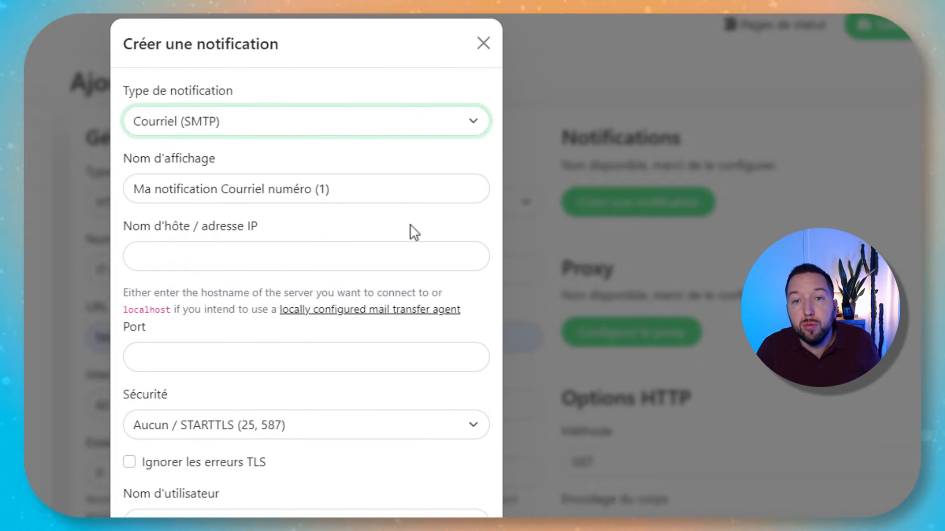
pyautogui.click(483, 44)
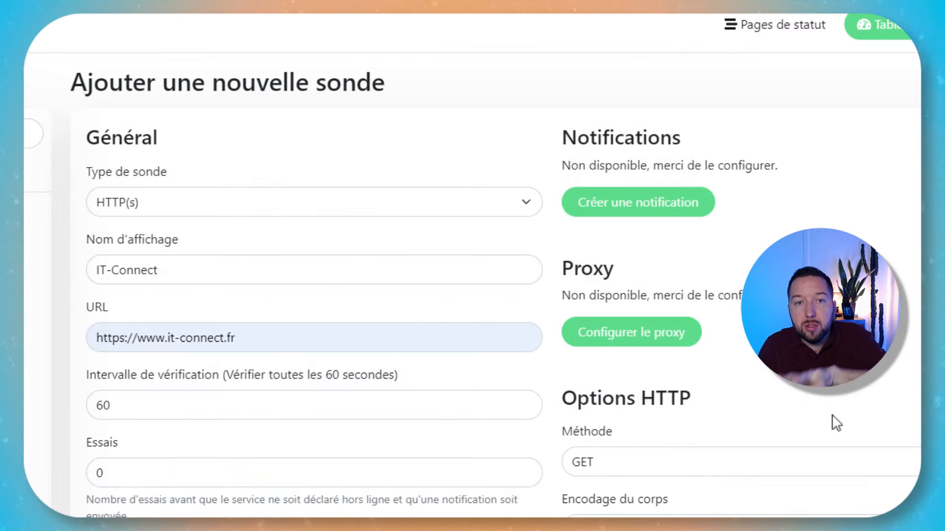
# Step: Save the new IT-Connect probe without adding a notification
pyautogui.scroll(-10, 833, 421)
pyautogui.scroll(-1, 114, 505)
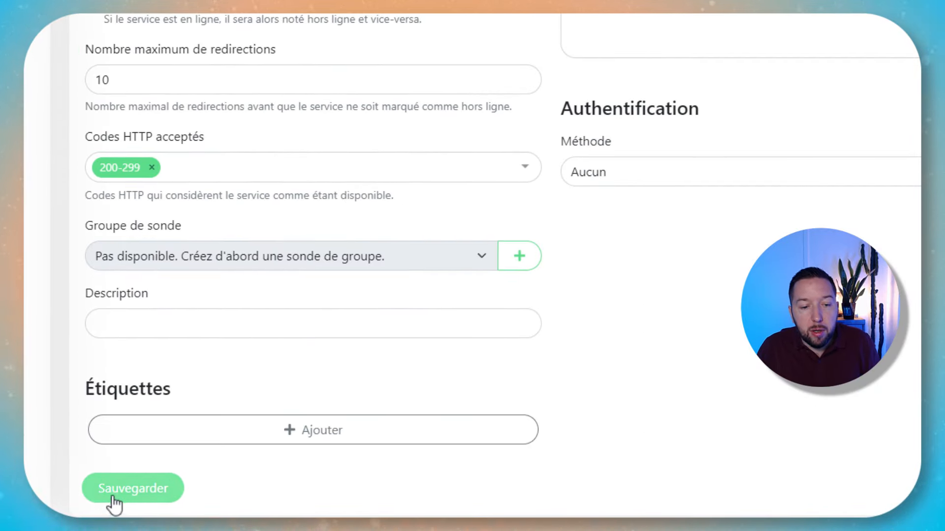
pyautogui.click(129, 488)
# Step: Review the IT-Connect probe's status, response time, availability and SSL certificate expiration
pyautogui.scroll(10, 654, 428)
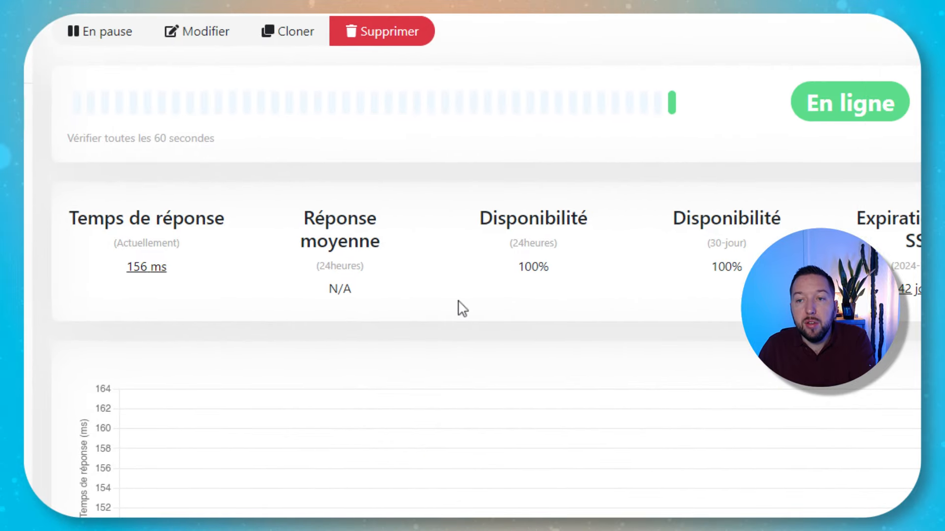
pyautogui.scroll(1, 308, 368)
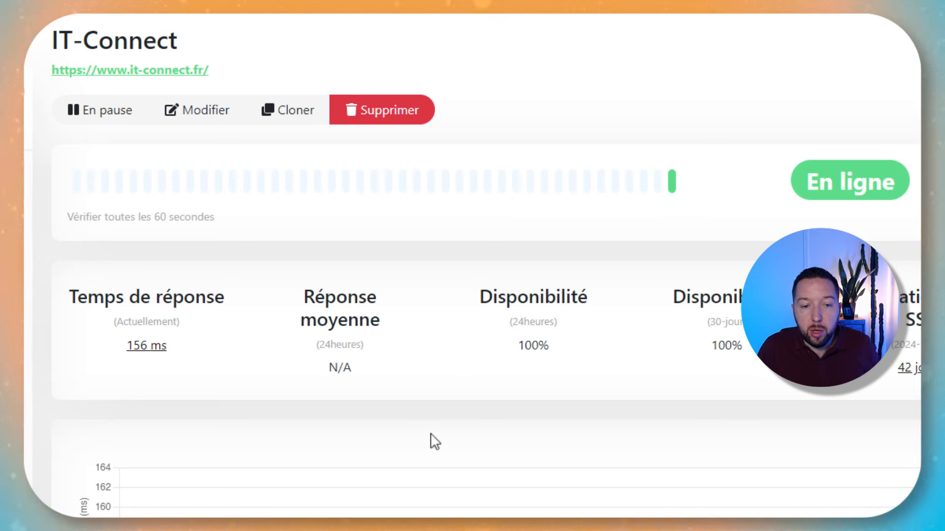
pyautogui.scroll(-1, 408, 482)
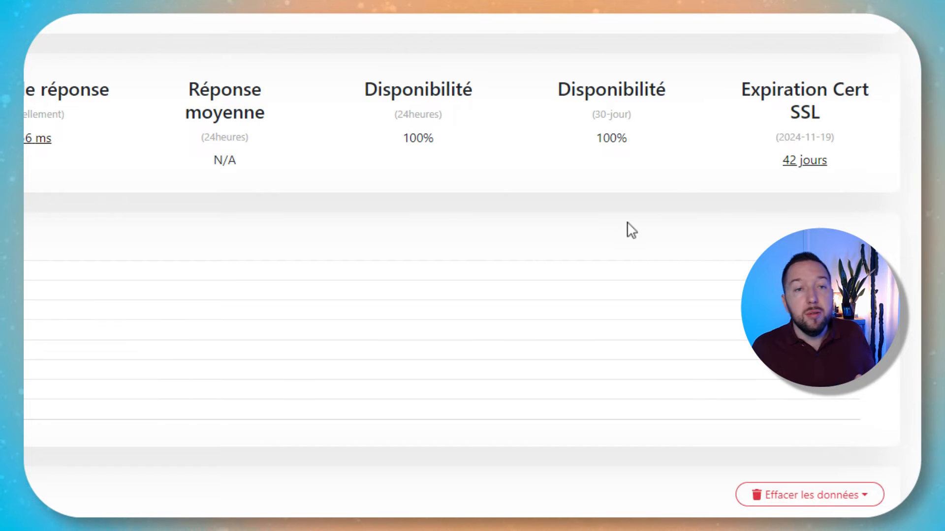
pyautogui.scroll(2, 631, 231)
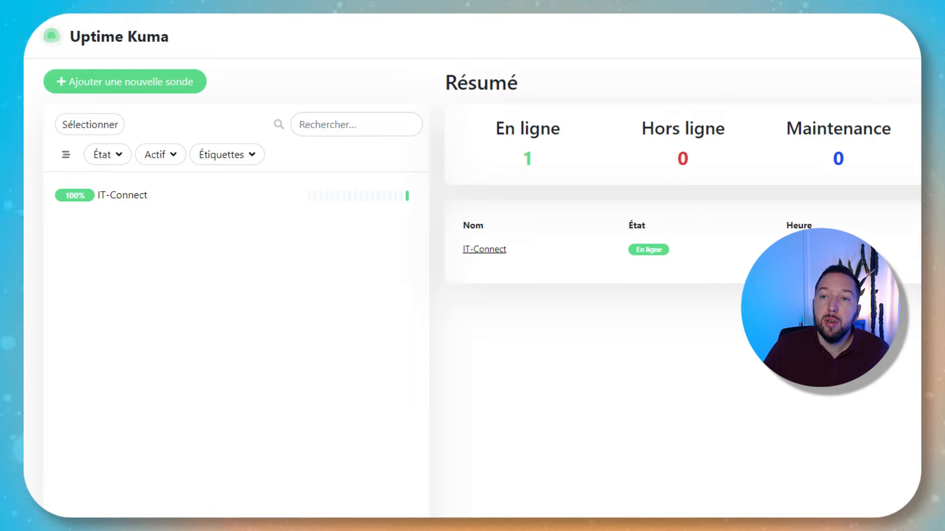
# Step: Open the application settings and review the general options and the Sécurité section, including password change and two-factor authentication
pyautogui.click(883, 37)
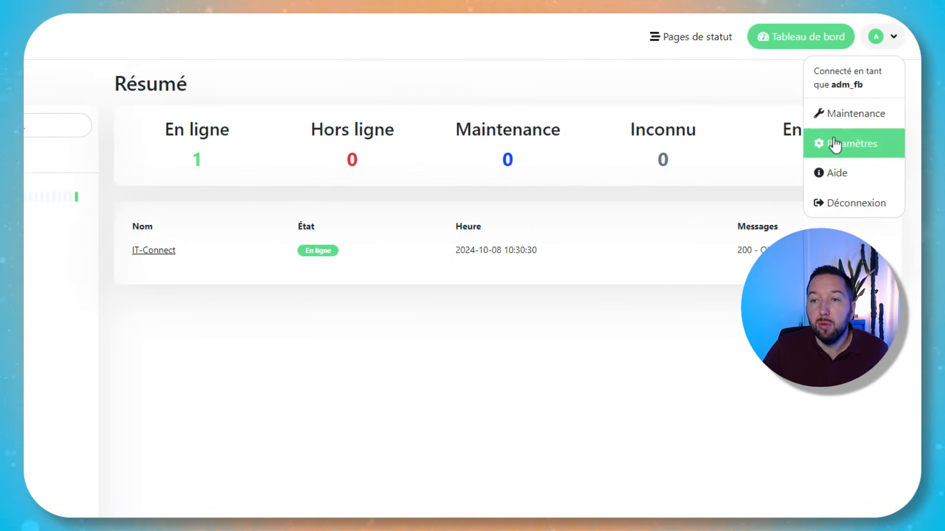
pyautogui.click(835, 144)
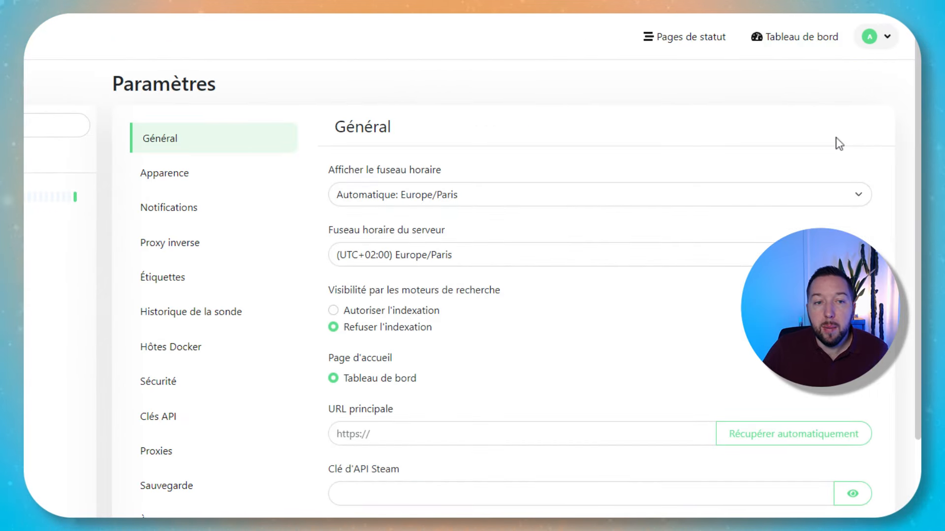
pyautogui.scroll(-5, 464, 330)
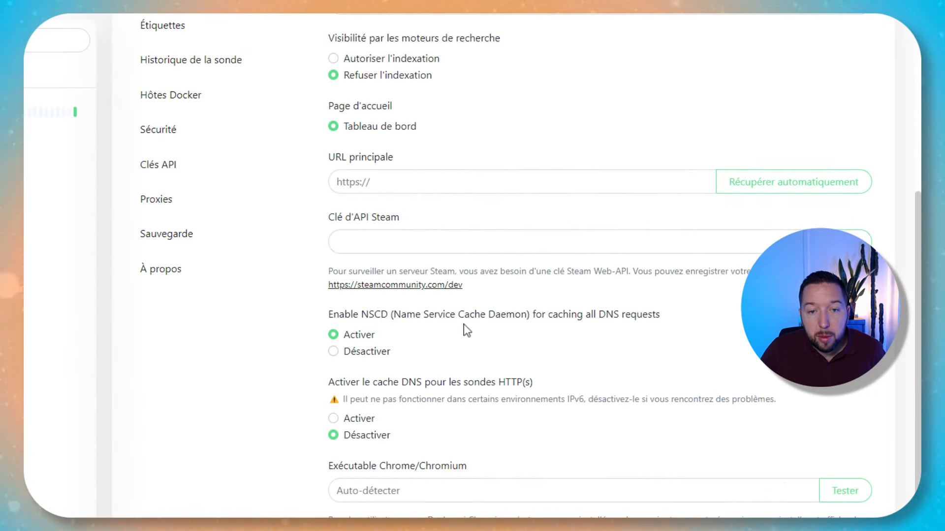
pyautogui.scroll(5, 483, 342)
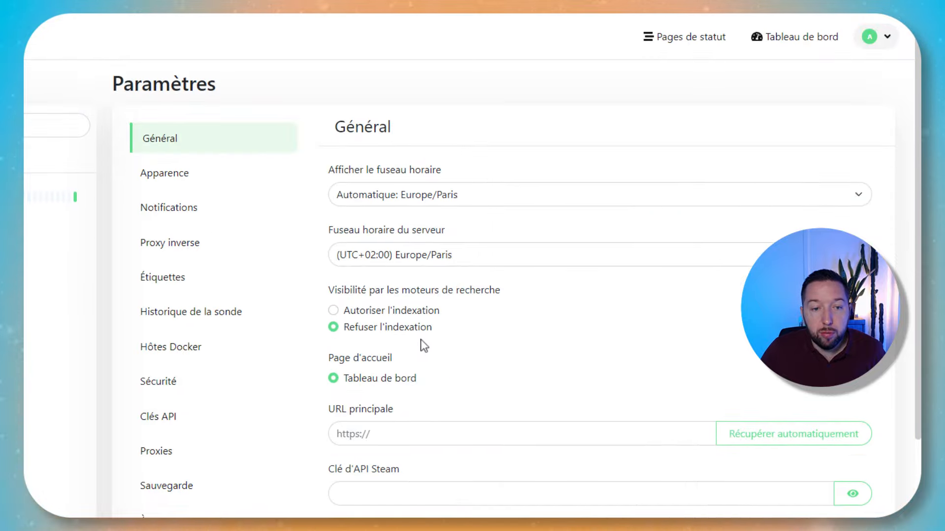
pyautogui.click(166, 383)
pyautogui.scroll(-1, 726, 362)
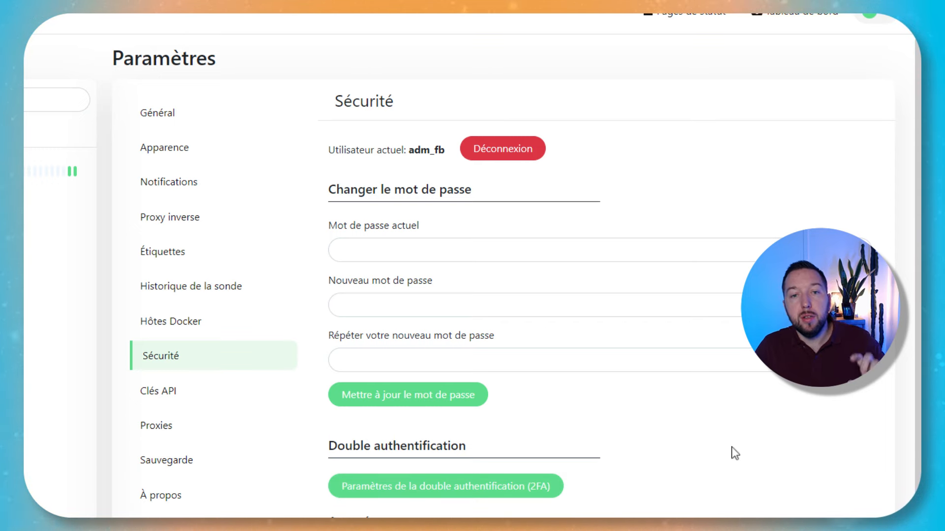
pyautogui.scroll(1, 721, 449)
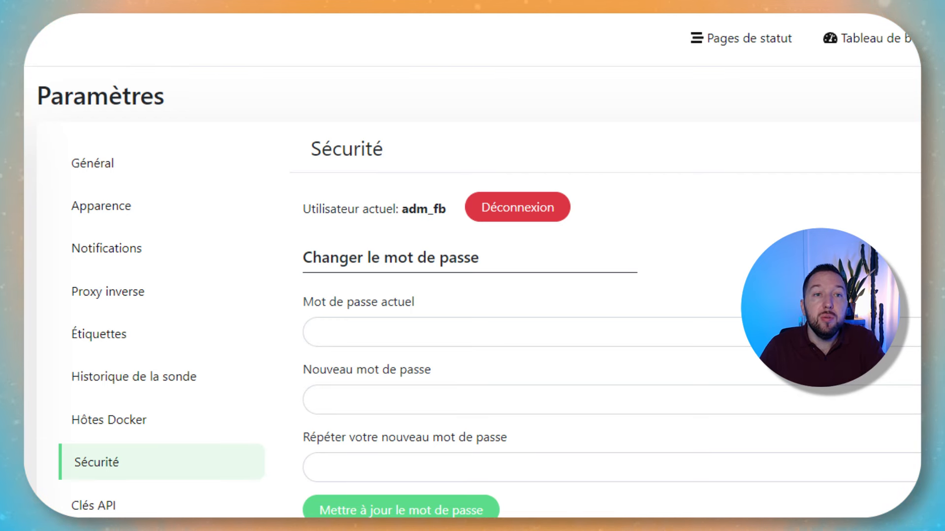
# Step: Create a status page named Demo with the path it-connect and add the IT-Connect probe to it
pyautogui.click(750, 46)
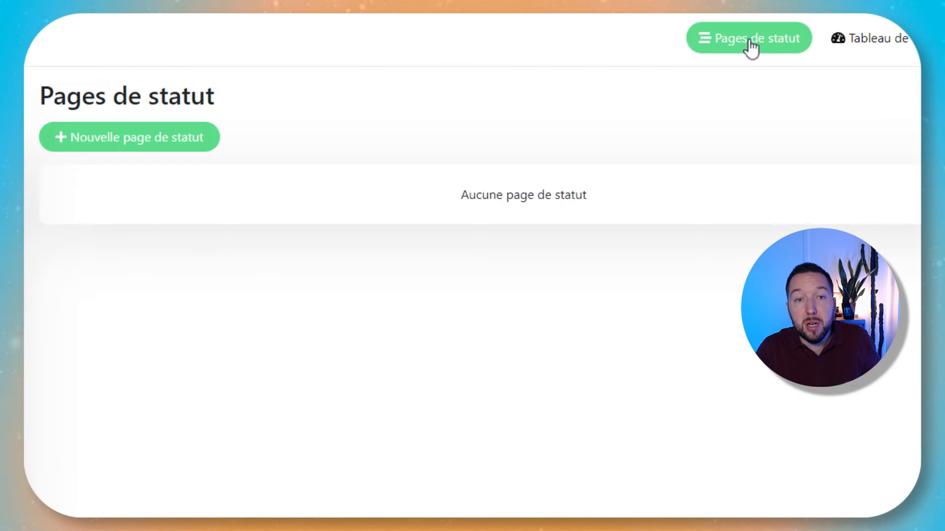
pyautogui.click(123, 143)
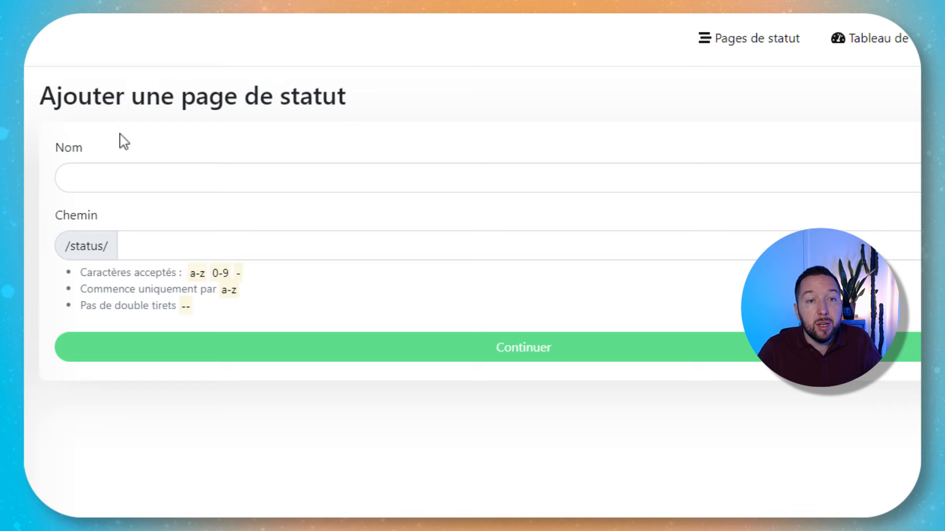
pyautogui.click(140, 172)
pyautogui.write('Demo')
pyautogui.click(115, 206)
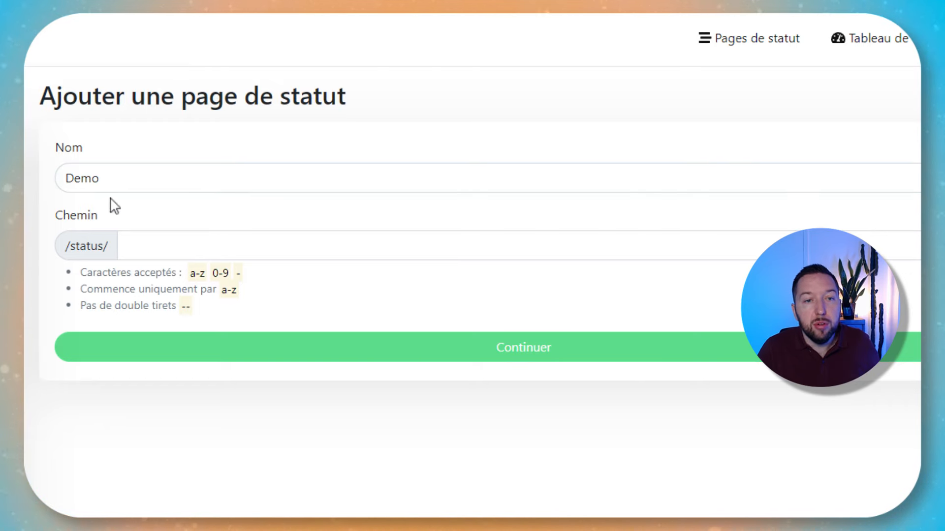
pyautogui.click(200, 244)
pyautogui.write('it-connect')
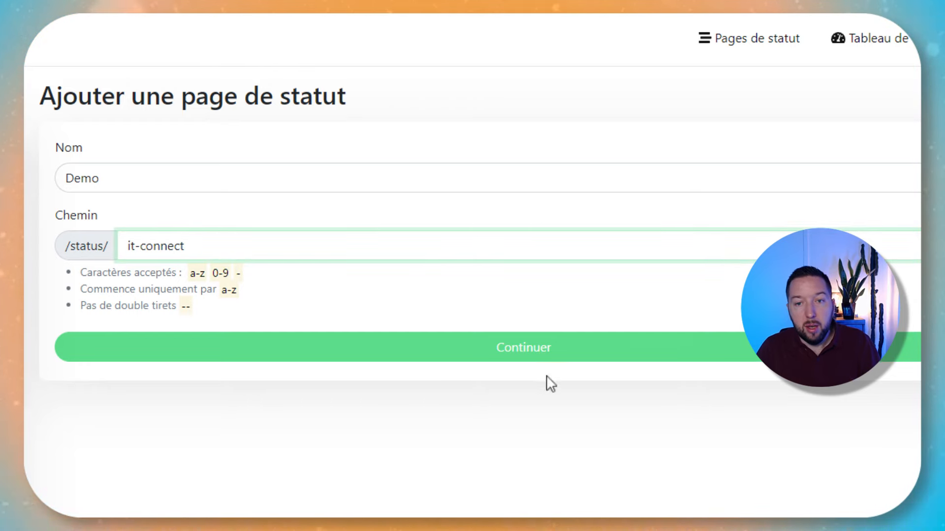
pyautogui.press('Return')
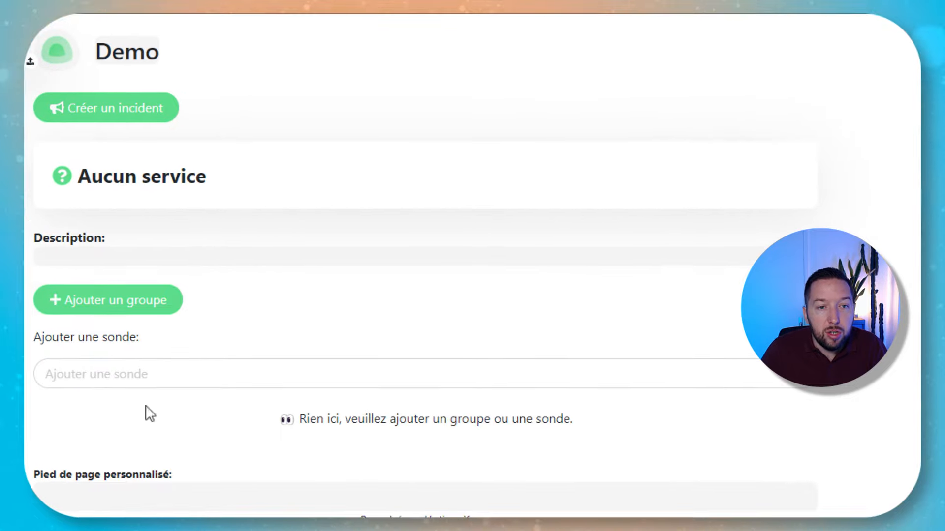
pyautogui.click(112, 380)
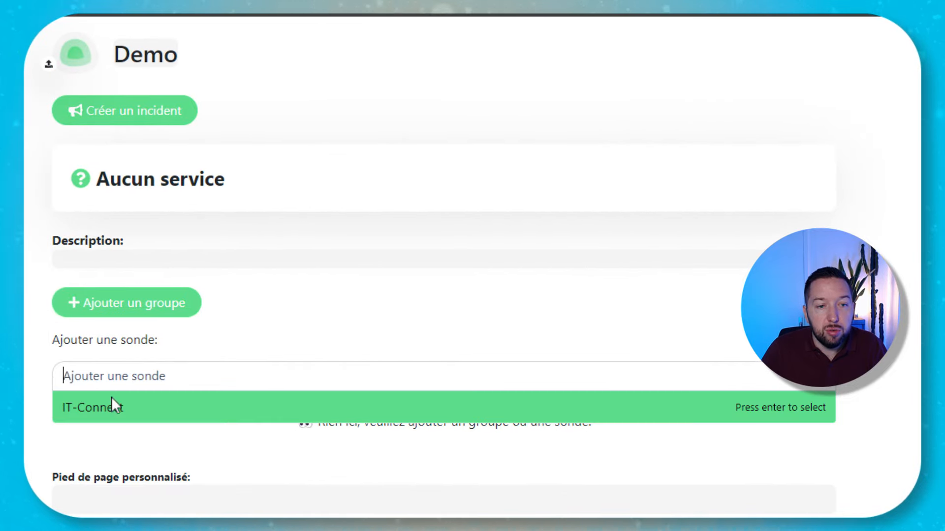
pyautogui.click(111, 403)
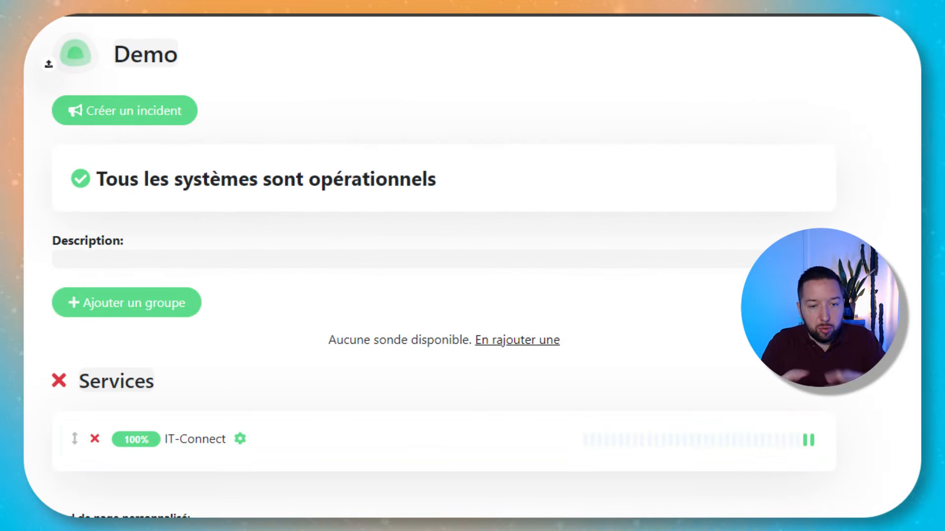
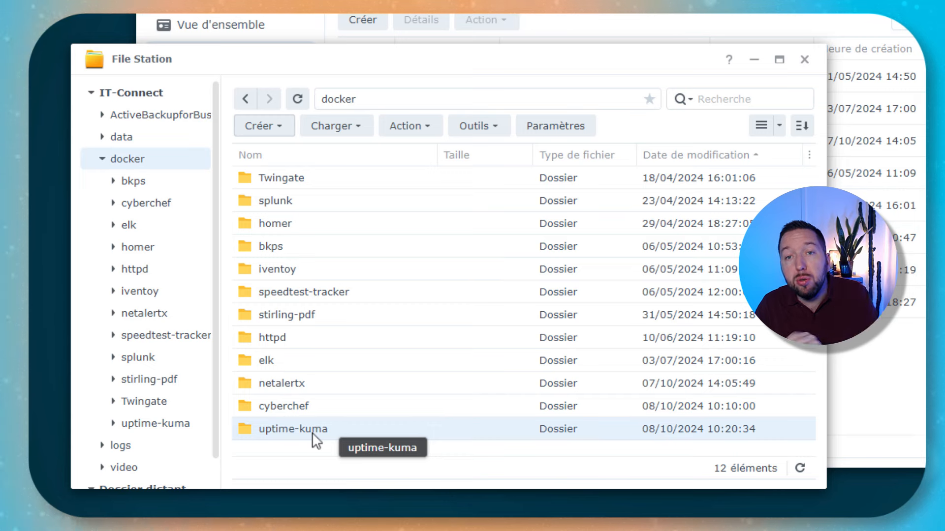
# Step: In File Station on the Synology NAS, create a folder named data inside docker/uptime-kuma
pyautogui.doubleClick(274, 432)
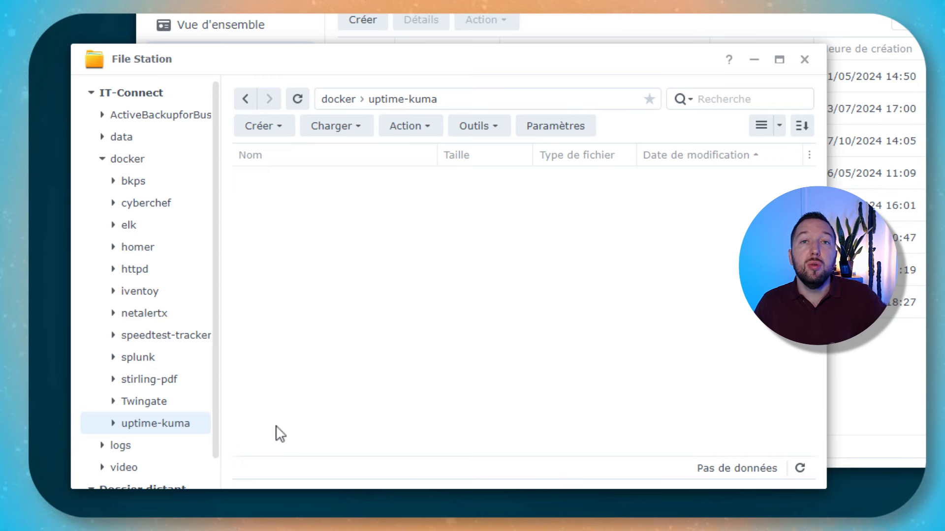
pyautogui.click(277, 129)
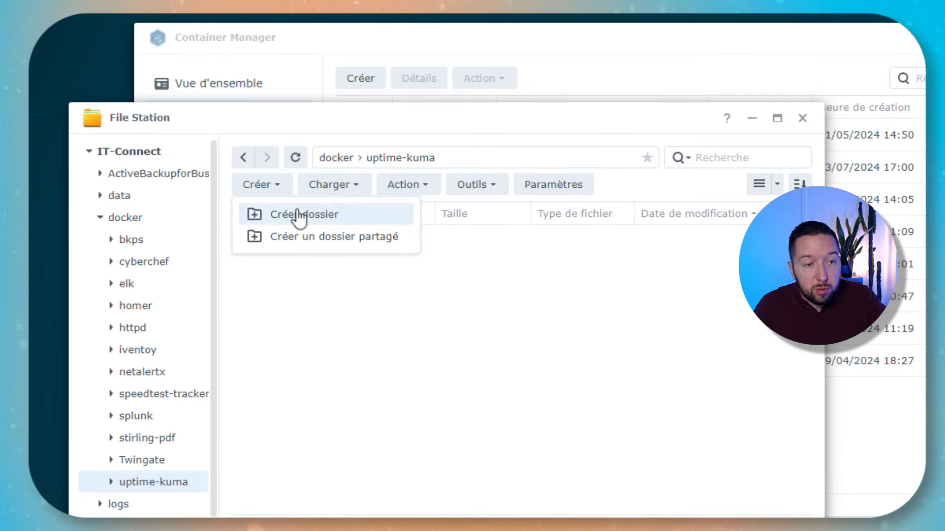
pyautogui.click(302, 157)
pyautogui.write('data')
pyautogui.click(559, 380)
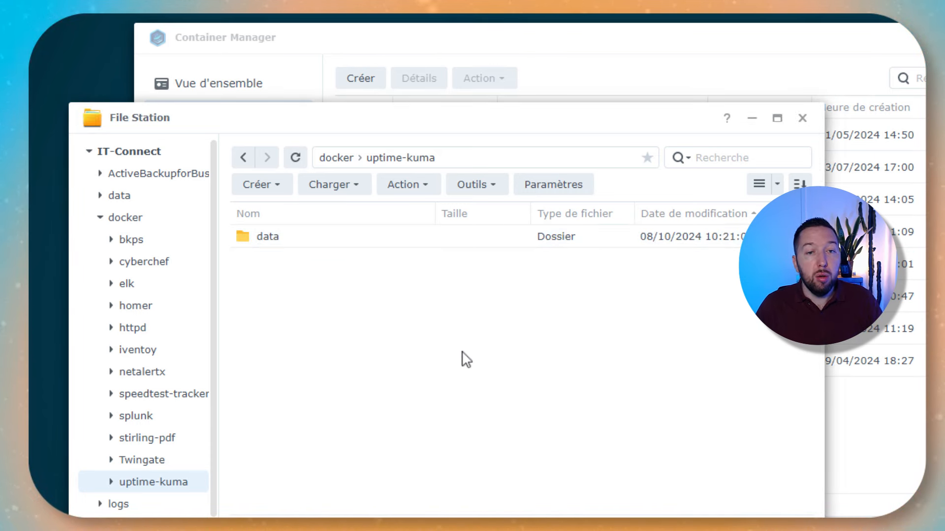
# Step: Switch to Container Manager and start a new project named uptimekuma with the path /docker/uptime-kuma
pyautogui.click(376, 42)
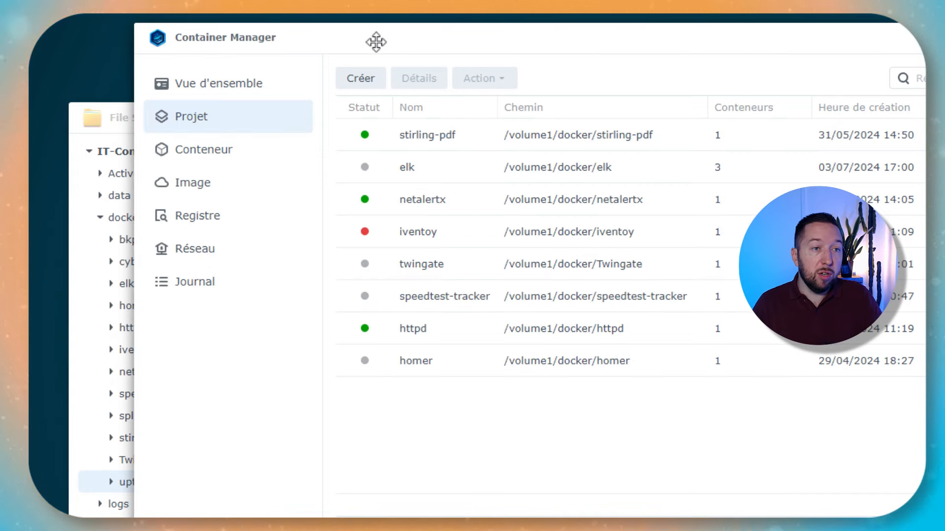
pyautogui.click(351, 81)
pyautogui.click(570, 157)
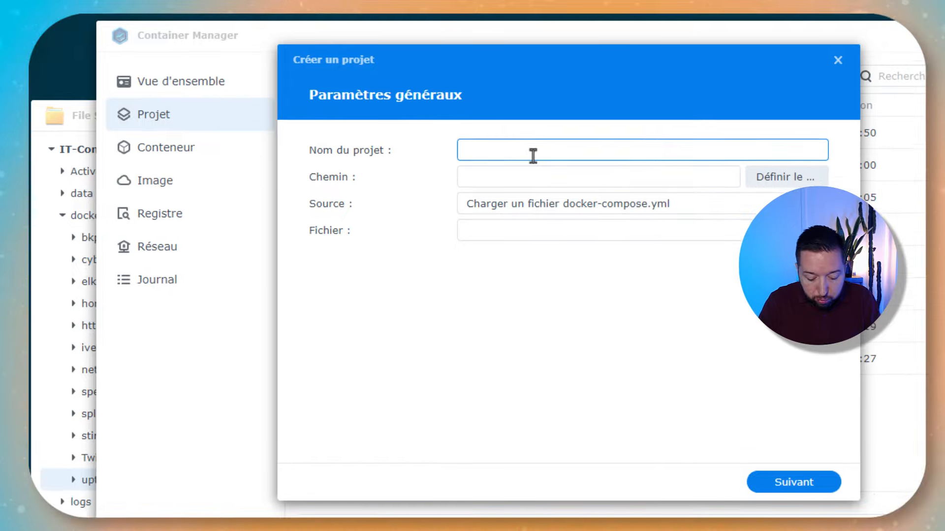
pyautogui.write('uptimekuma')
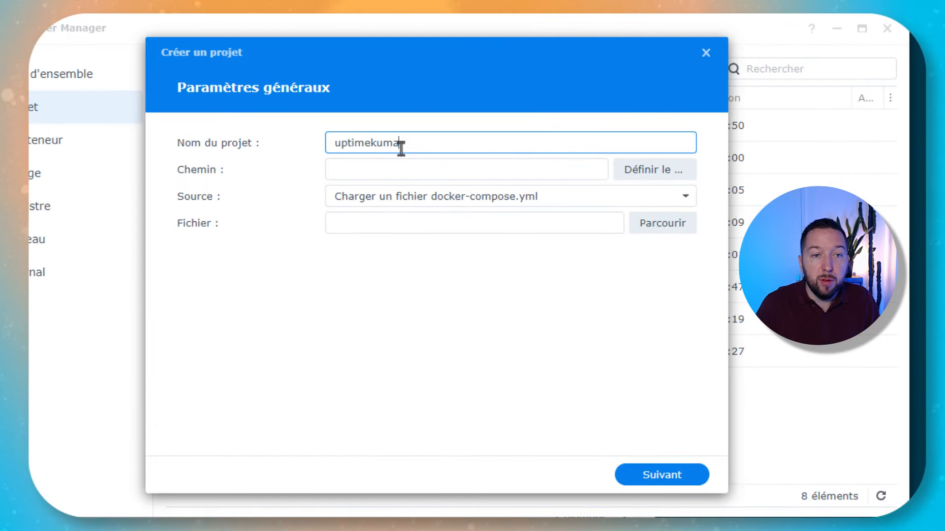
pyautogui.click(680, 173)
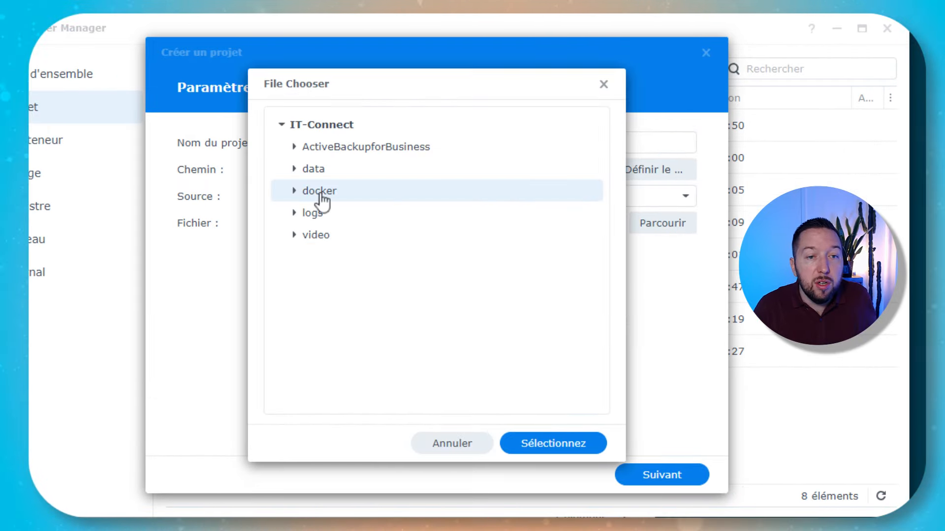
pyautogui.click(294, 192)
pyautogui.scroll(-1, 398, 326)
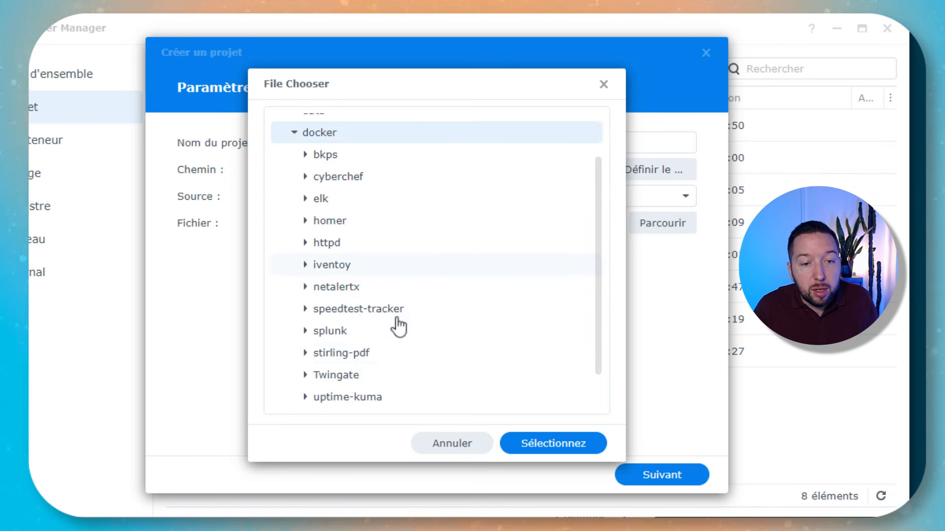
pyautogui.scroll(-1, 399, 326)
pyautogui.click(320, 354)
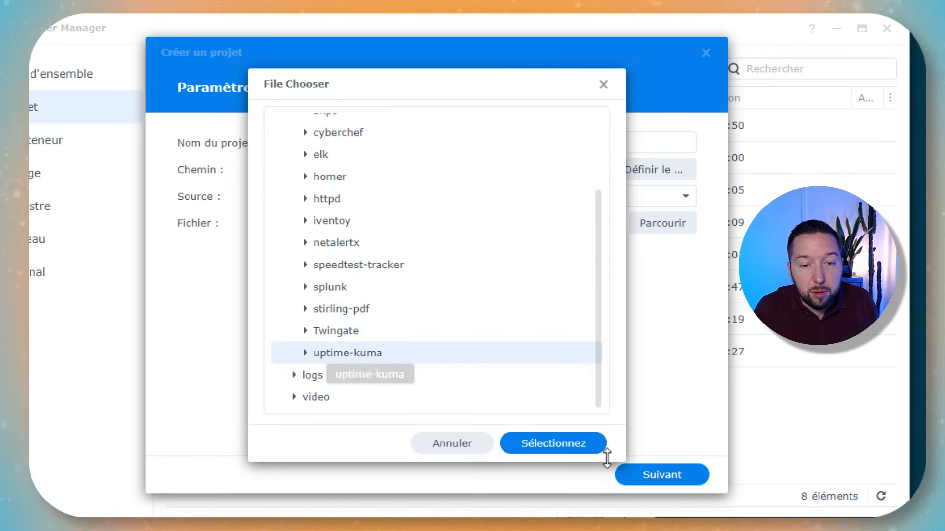
pyautogui.click(588, 448)
# Step: Create the project's docker-compose.yml with image louislam/uptime-kuma:1, container uptime-kuma, volume /volume1/docker/uptime-kuma/data:/app/data, ports 3001:3001 and restart always
pyautogui.click(487, 198)
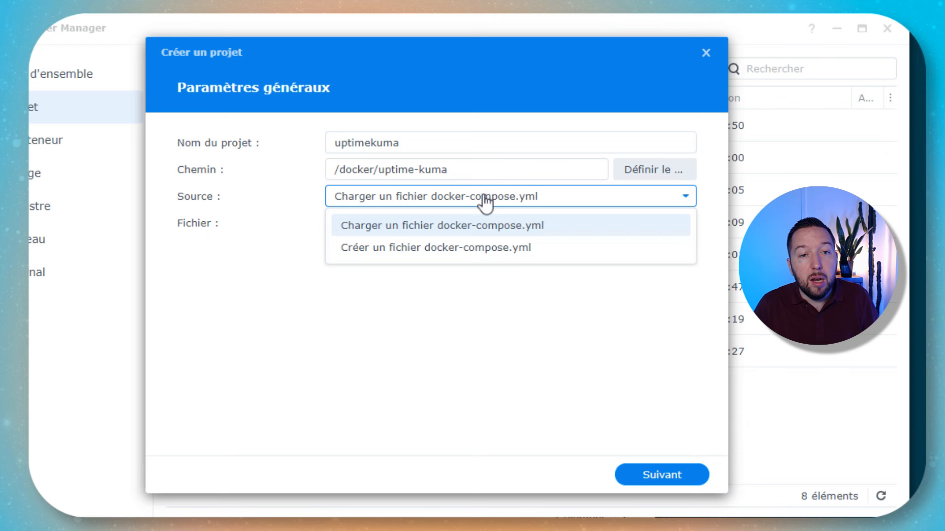
pyautogui.click(469, 250)
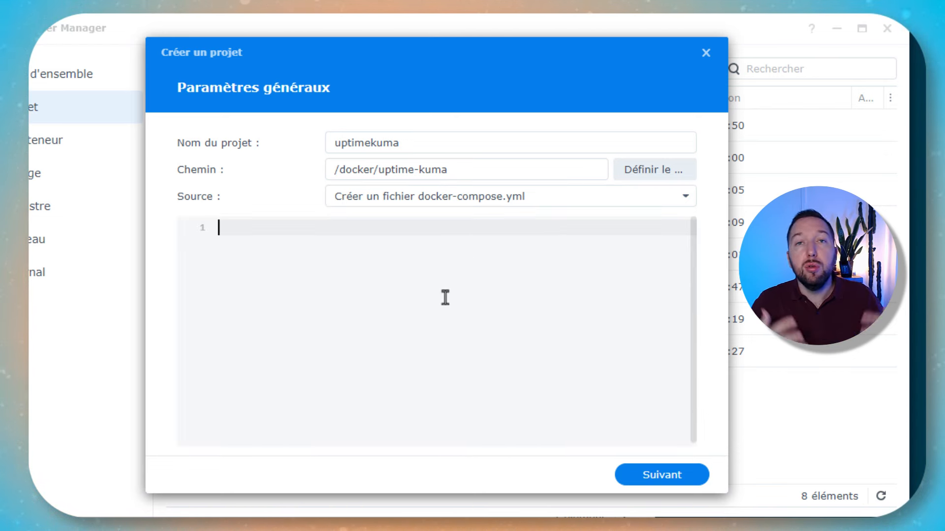
pyautogui.write('services:   uptime-kuma:     image: louislam/uptime-kuma:1     container_name: uptime-kuma     volumes:       - /volume1/docker/uptime-kuma/data:/app/data     ports:       - 3001:3001     restart: always')
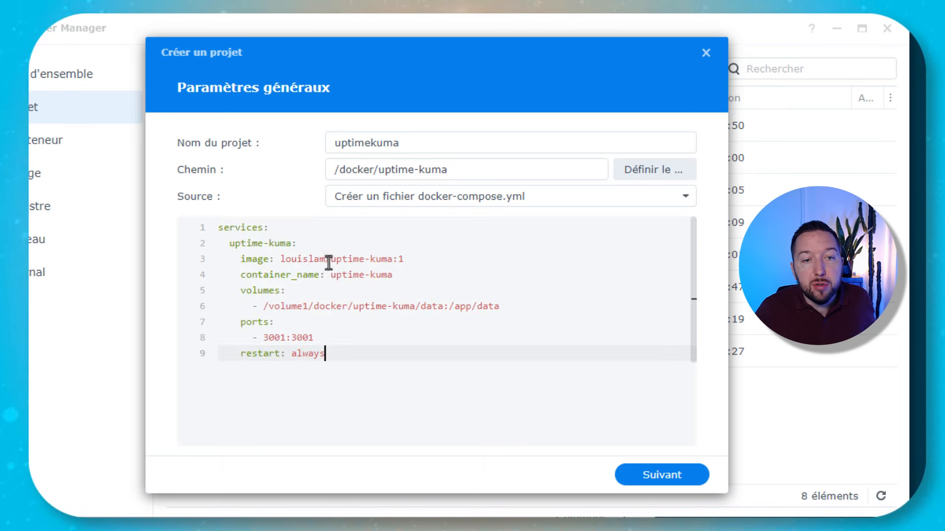
pyautogui.moveTo(330, 260); pyautogui.dragTo(389, 259)
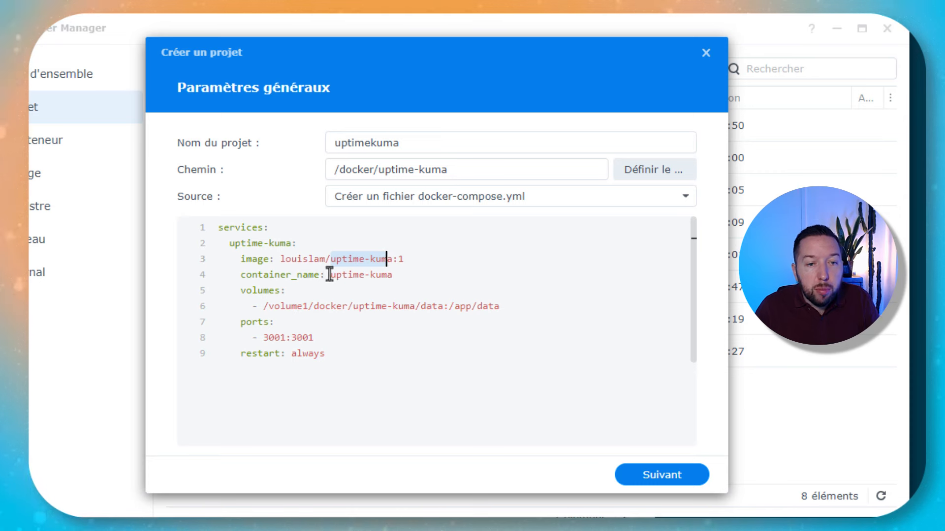
pyautogui.moveTo(330, 275); pyautogui.dragTo(408, 275)
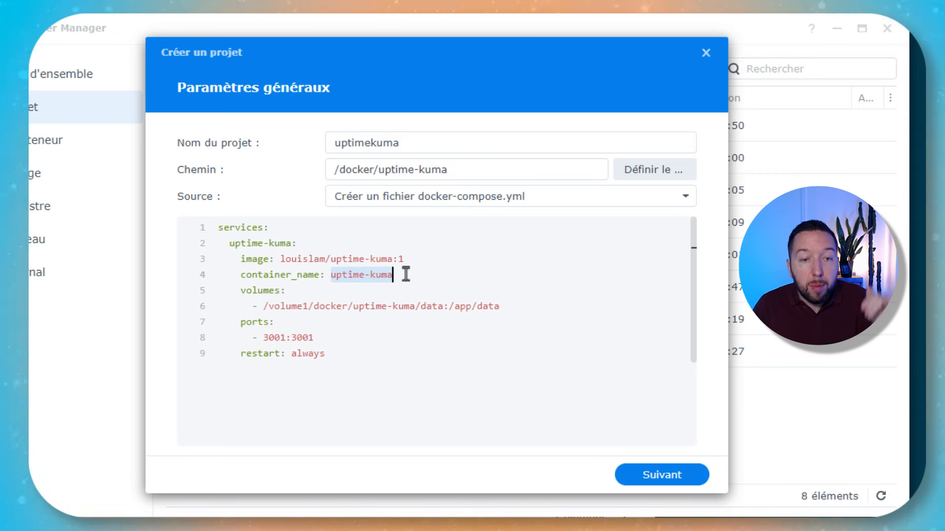
pyautogui.moveTo(420, 306); pyautogui.dragTo(441, 309)
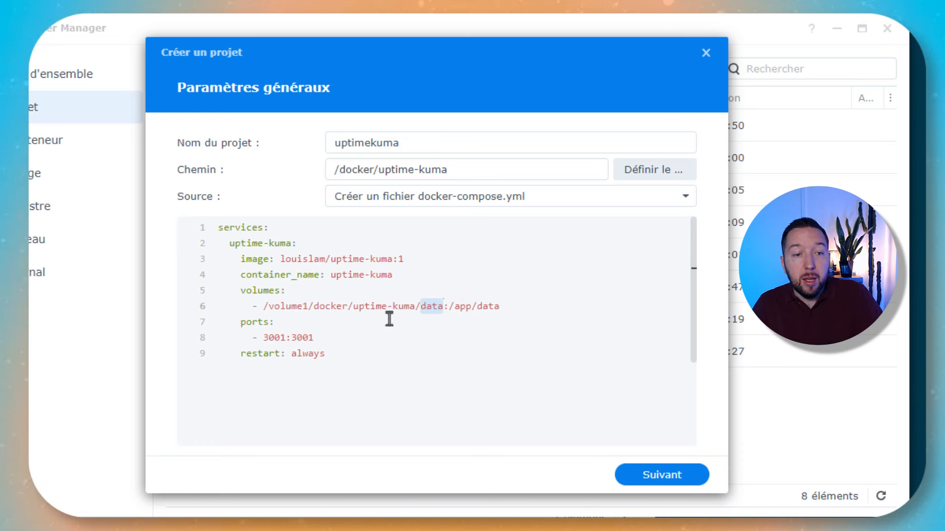
pyautogui.click(334, 344)
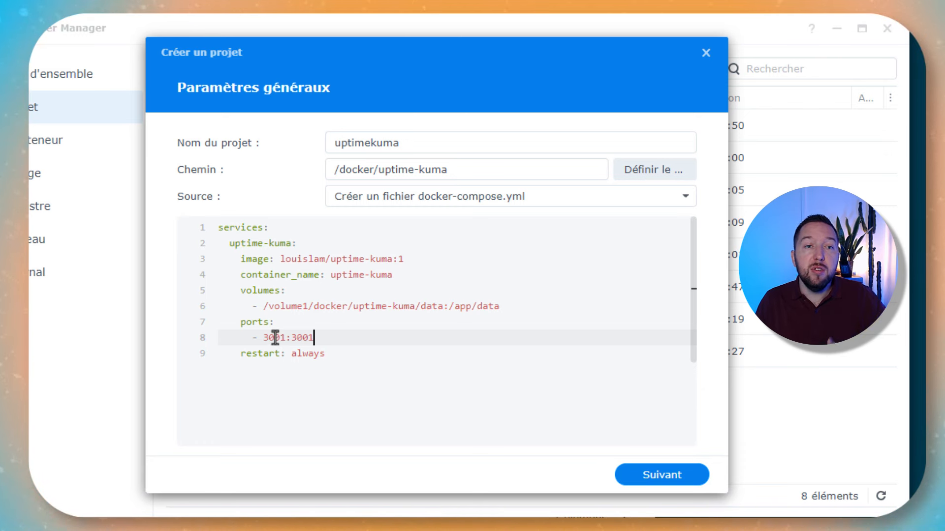
# Step: Finish creating the uptimekuma project without a Web Station portal and go to the container list
pyautogui.click(668, 474)
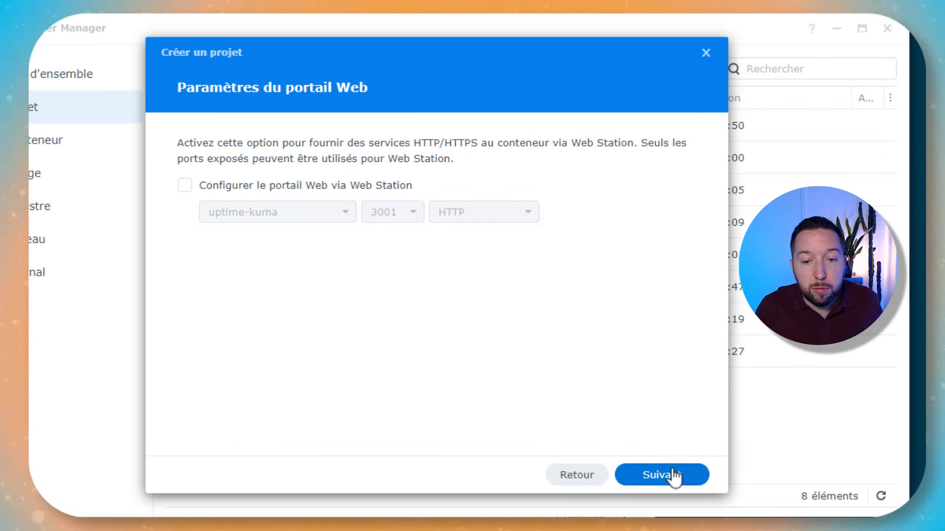
pyautogui.click(671, 475)
pyautogui.click(674, 475)
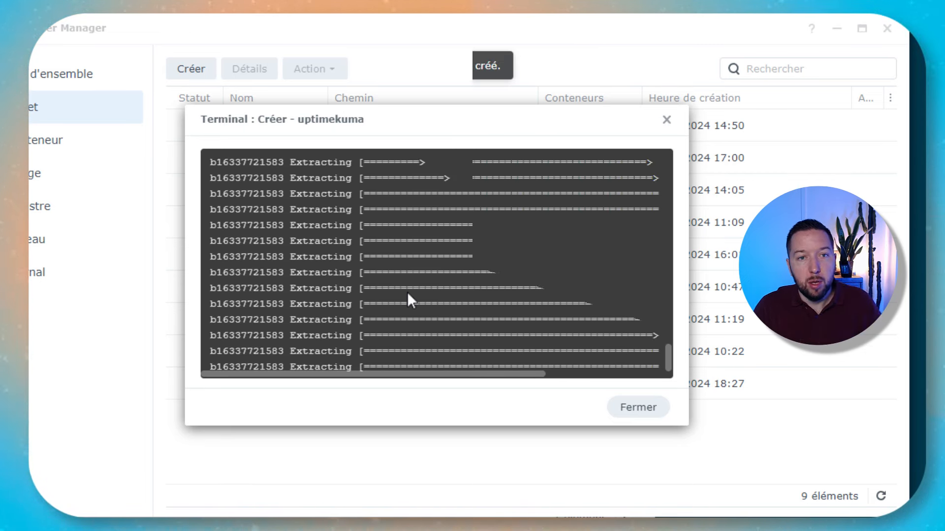
pyautogui.click(649, 410)
pyautogui.click(64, 146)
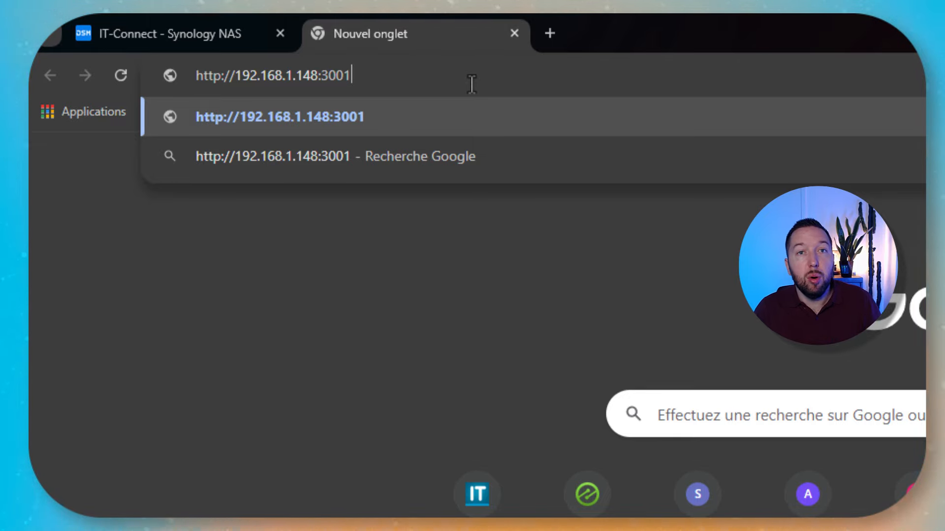
pyautogui.press('Return')
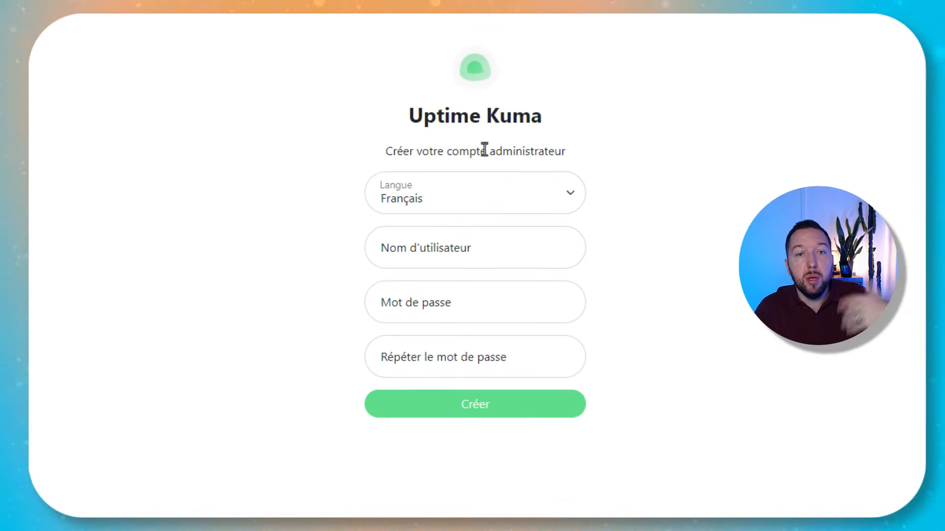
pyautogui.click(439, 257)
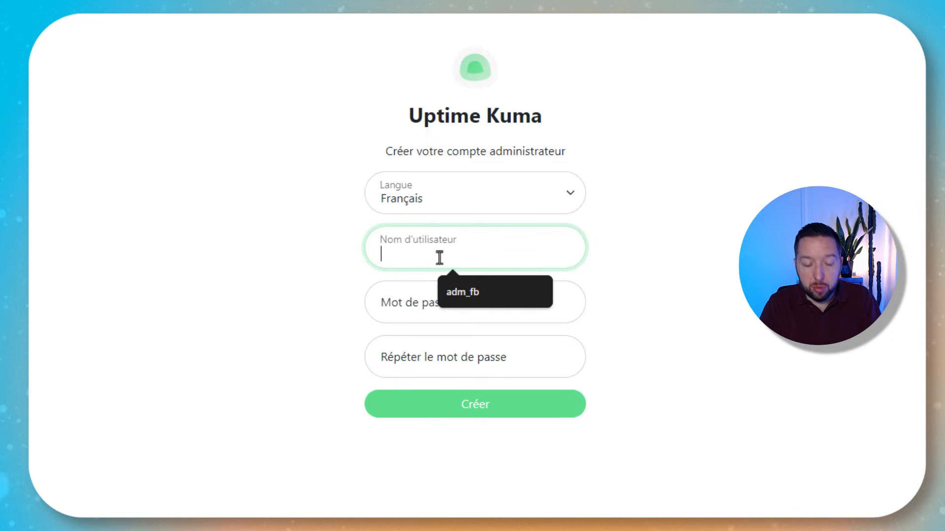
pyautogui.write('adm')
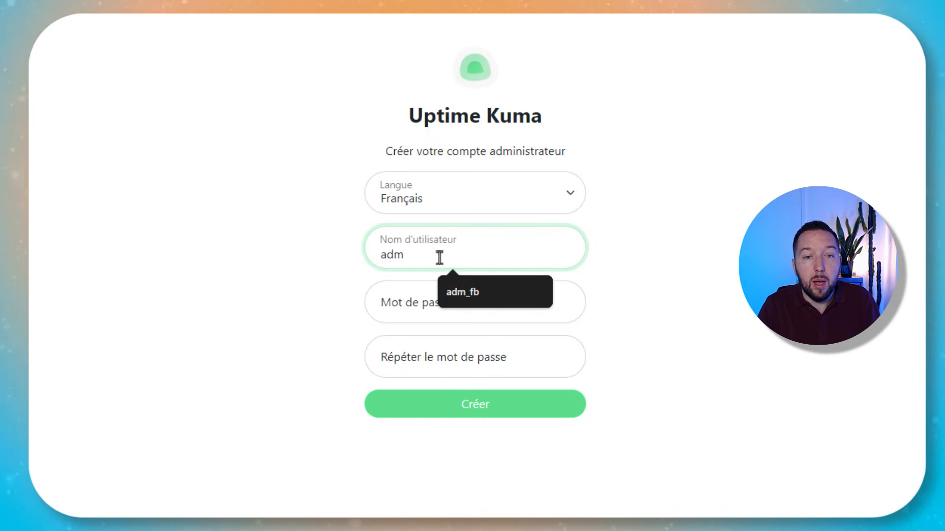
pyautogui.write('_fb')
pyautogui.press('Tab')
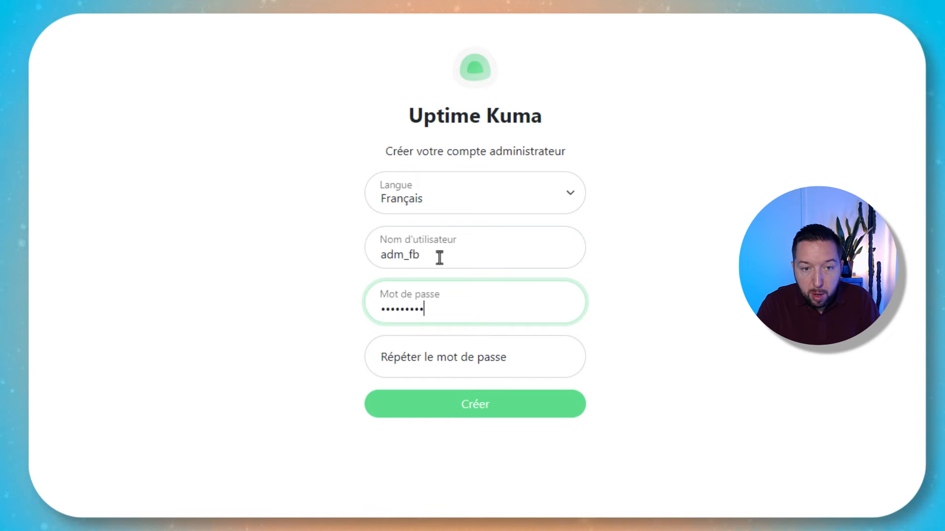
pyautogui.press('Tab')
pyautogui.write('••••••••')
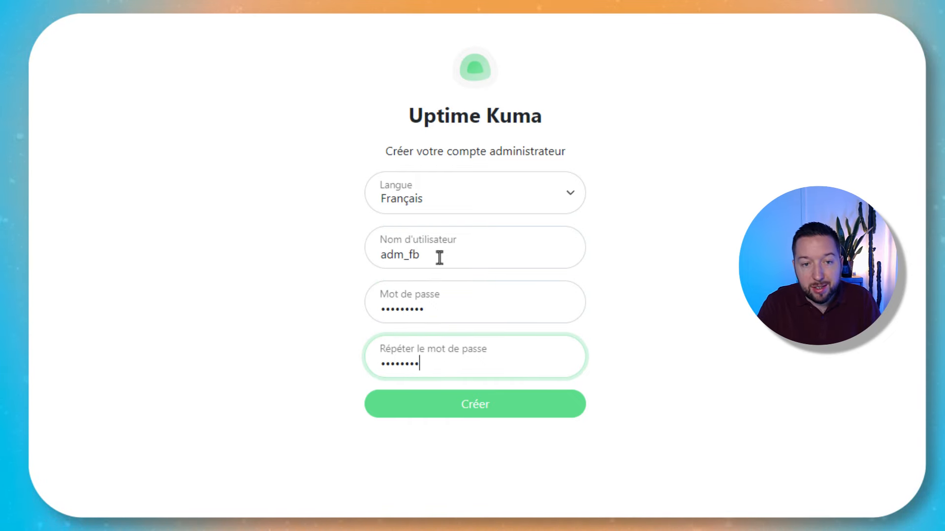
pyautogui.click(482, 410)
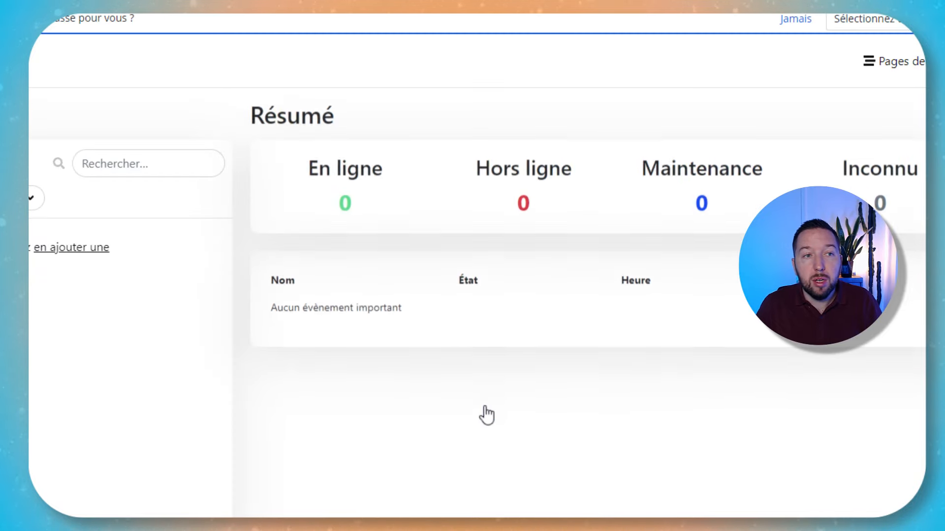